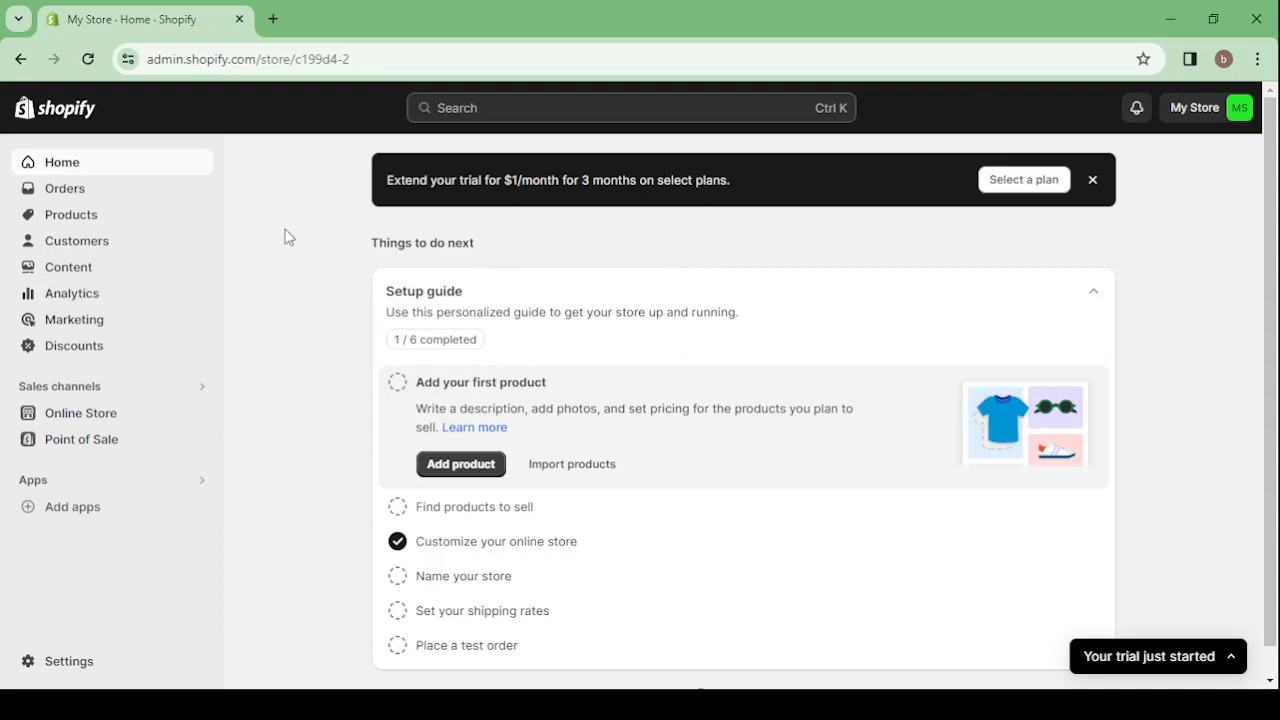
# Step: Search the web for Shopify in a new browser tab, view its official homepage, and return to the store admin
pyautogui.click(273, 19)
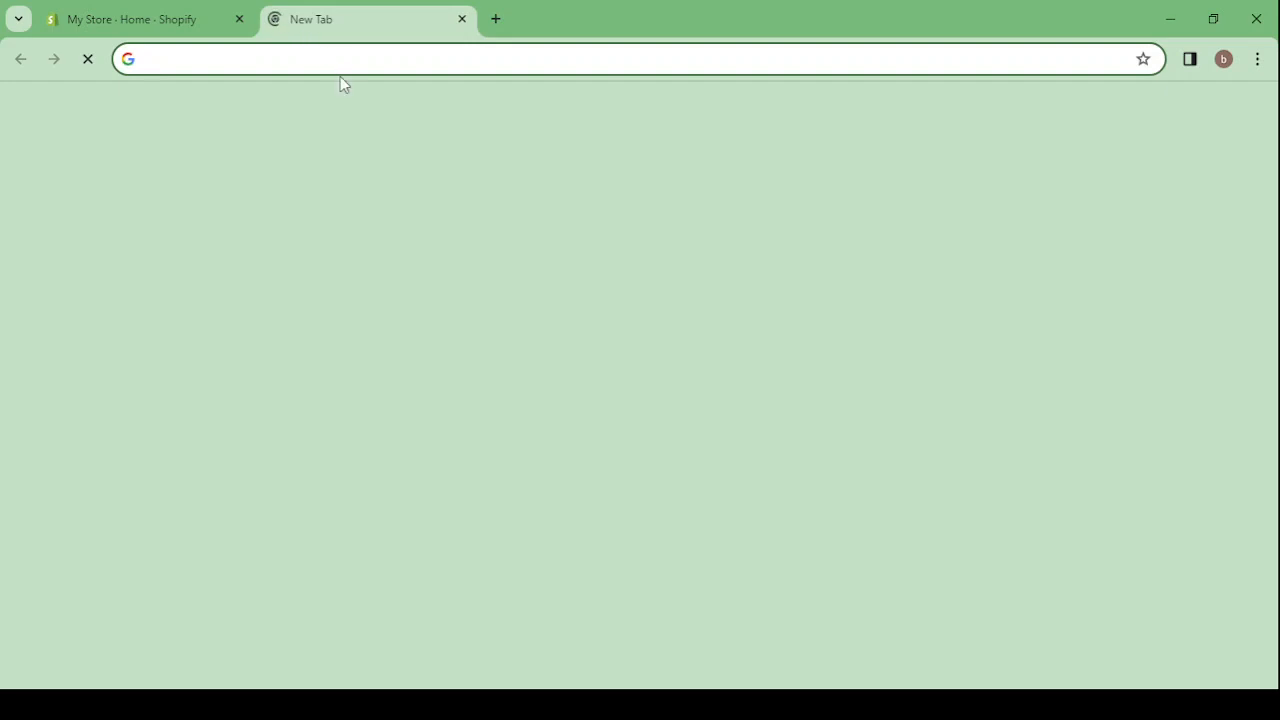
pyautogui.write('sho')
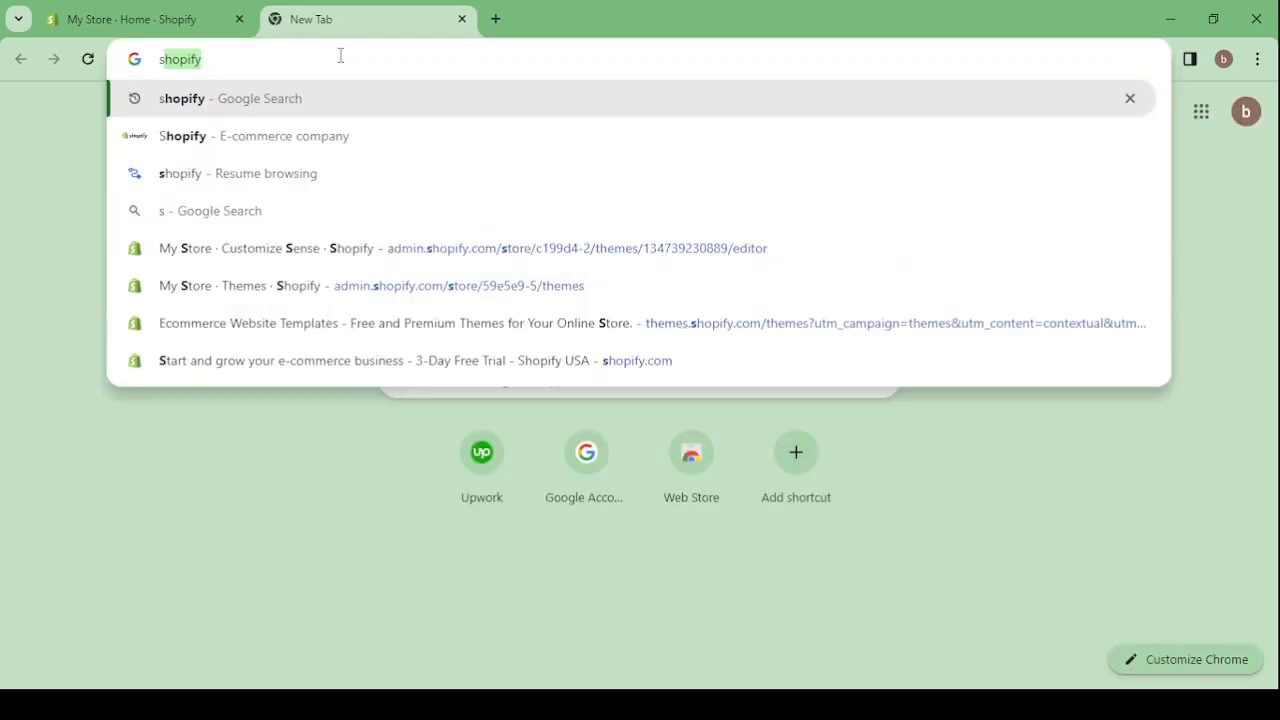
pyautogui.write('pify')
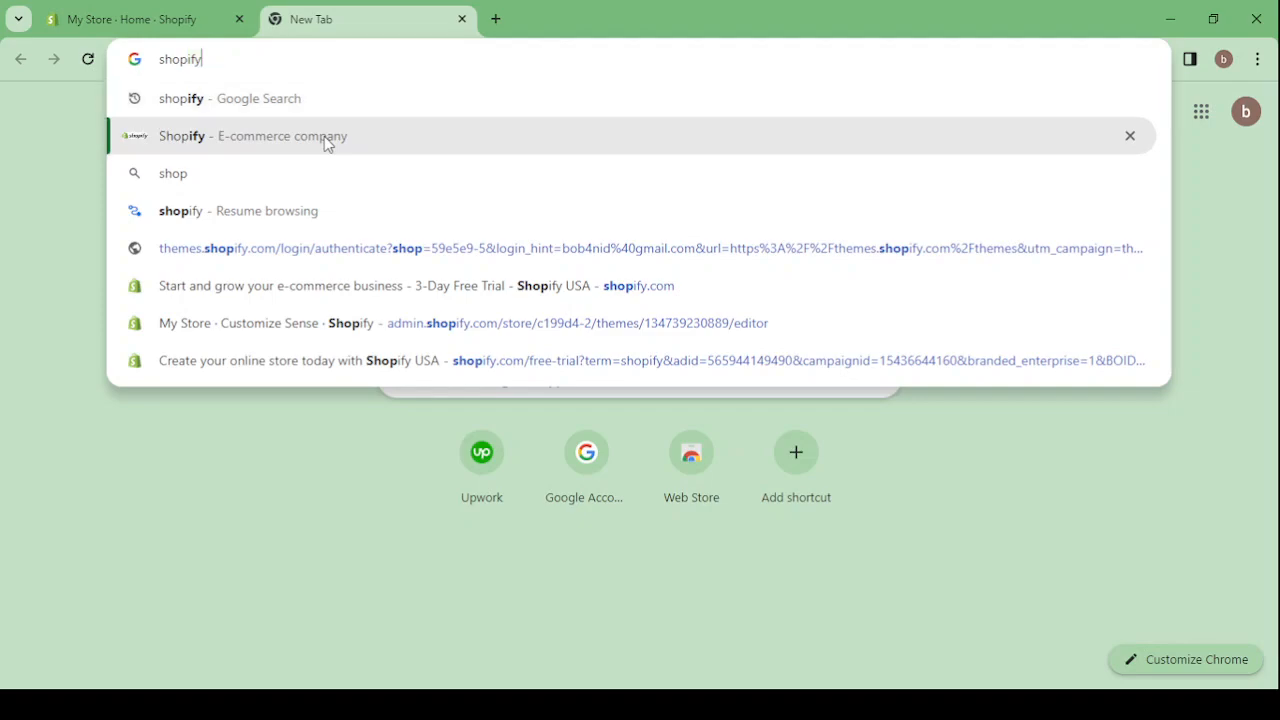
pyautogui.click(325, 136)
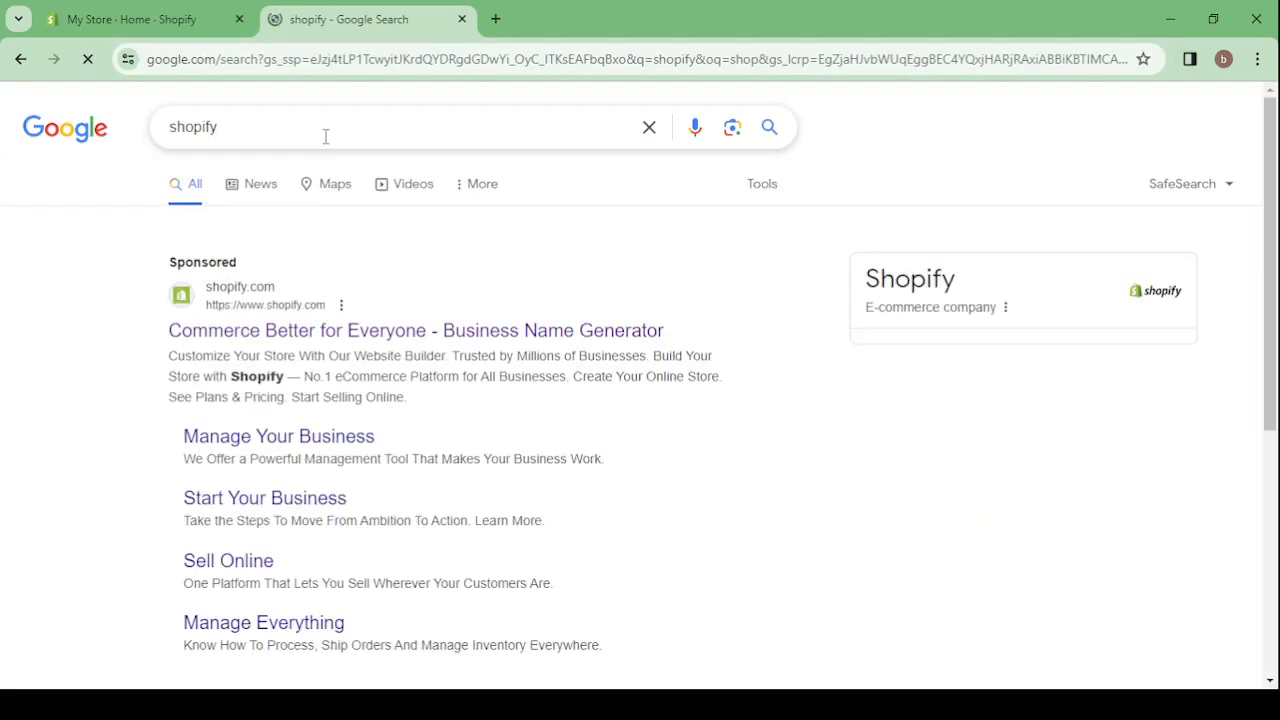
pyautogui.click(337, 336)
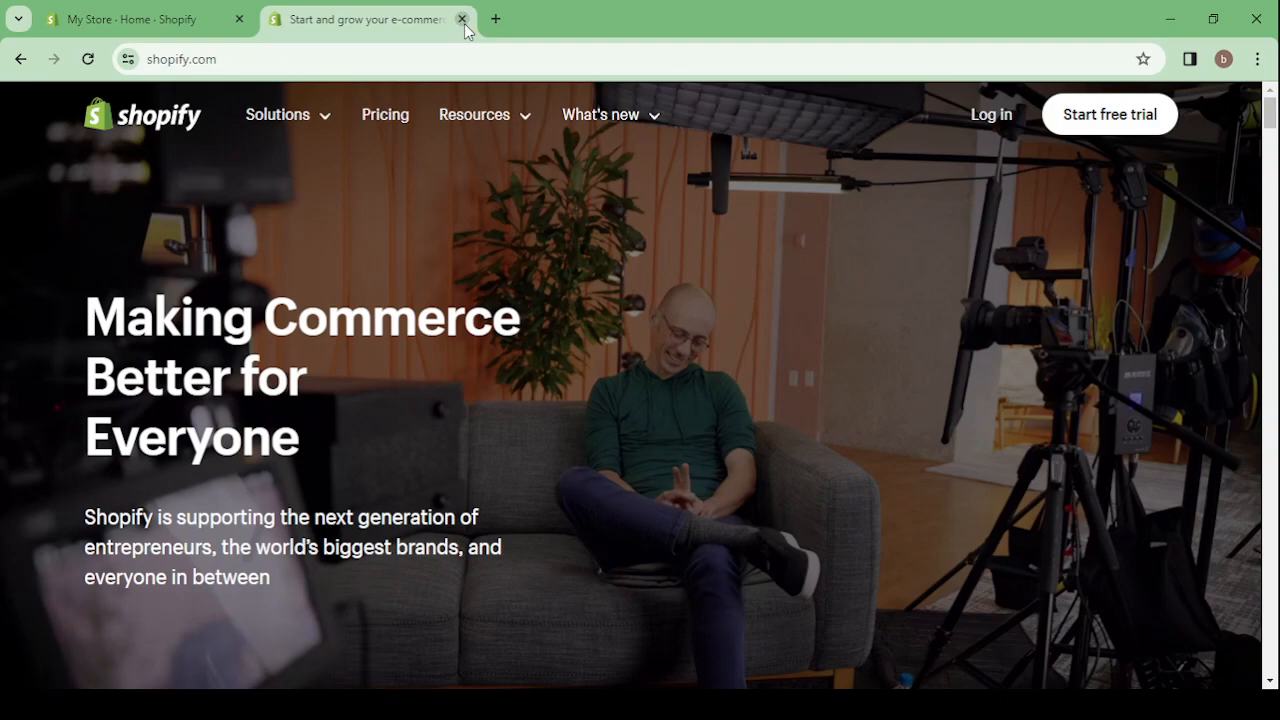
pyautogui.click(462, 20)
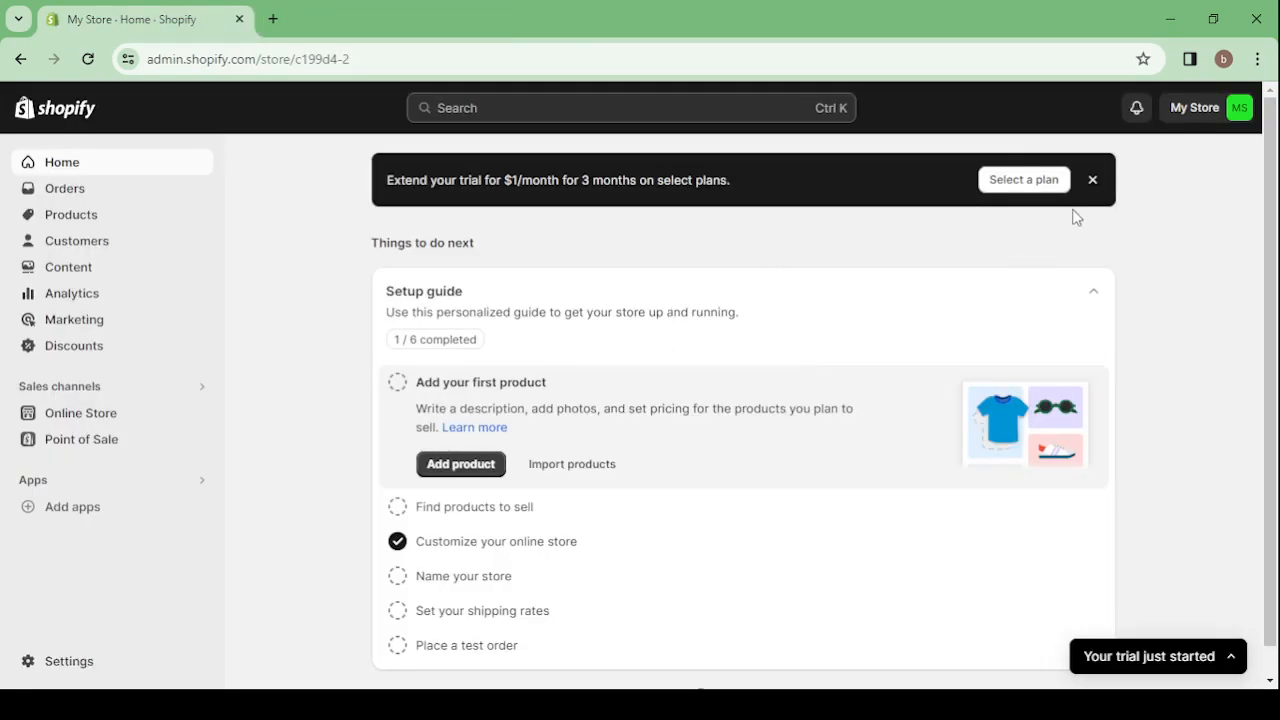
# Step: Dismiss the $1/month trial-extension banner on the admin home page and check the trial details
pyautogui.click(1092, 181)
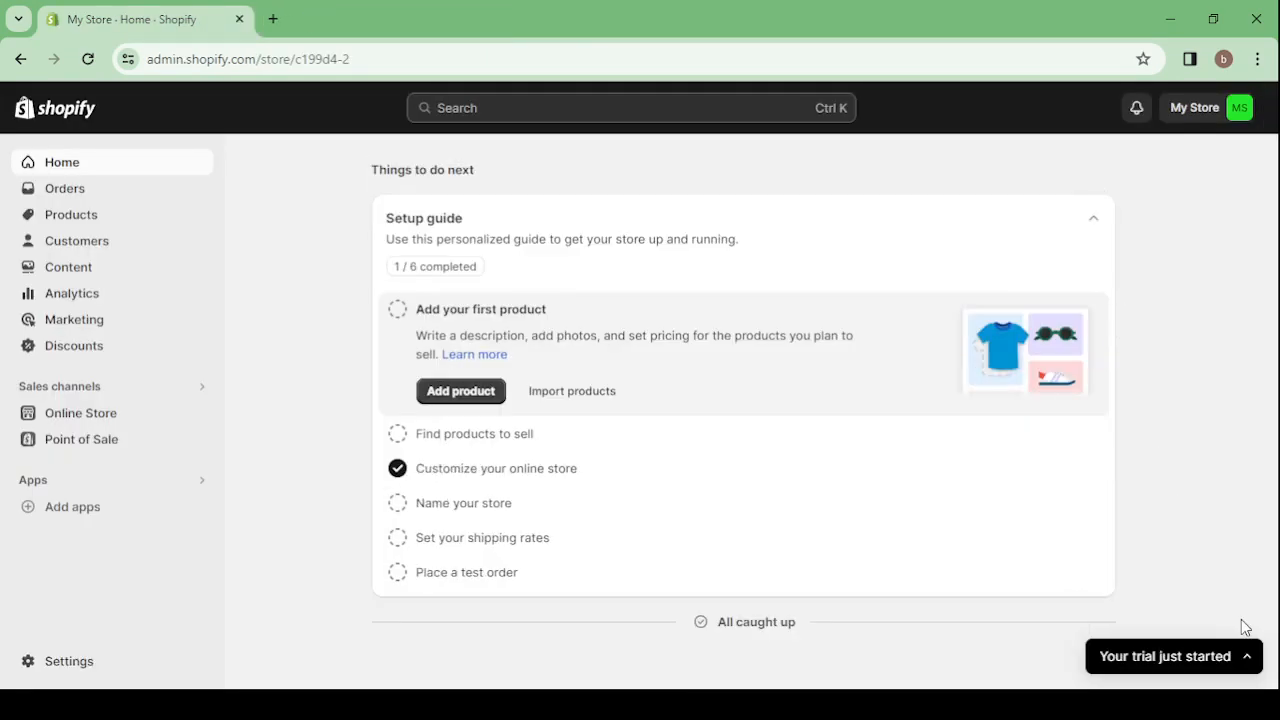
pyautogui.click(1247, 654)
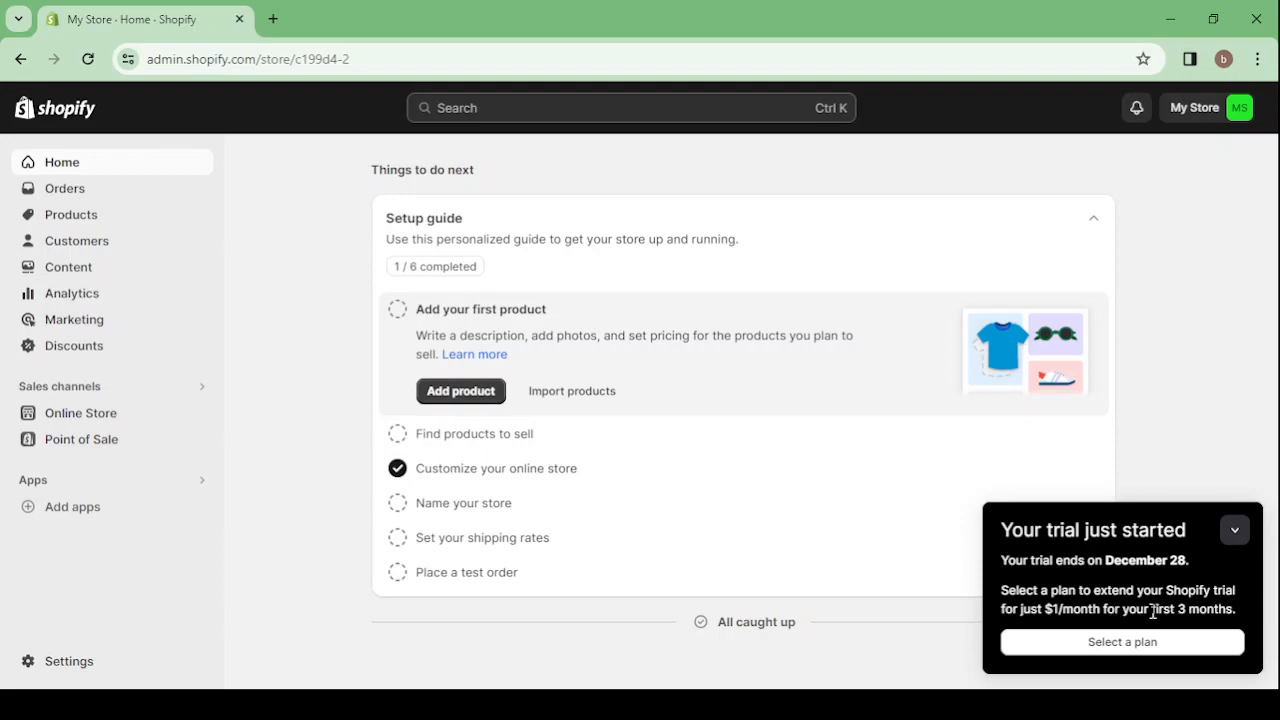
pyautogui.click(1234, 535)
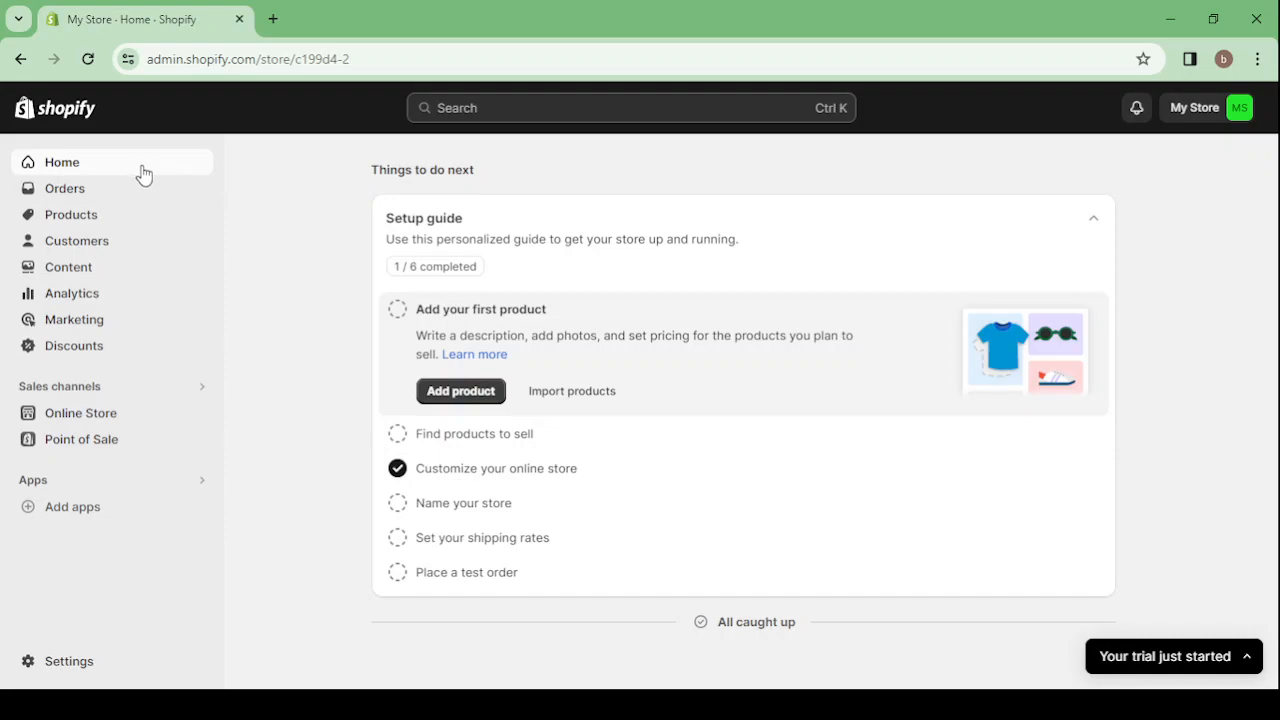
# Step: Look through the store's Orders, Products and Customers pages
pyautogui.click(116, 192)
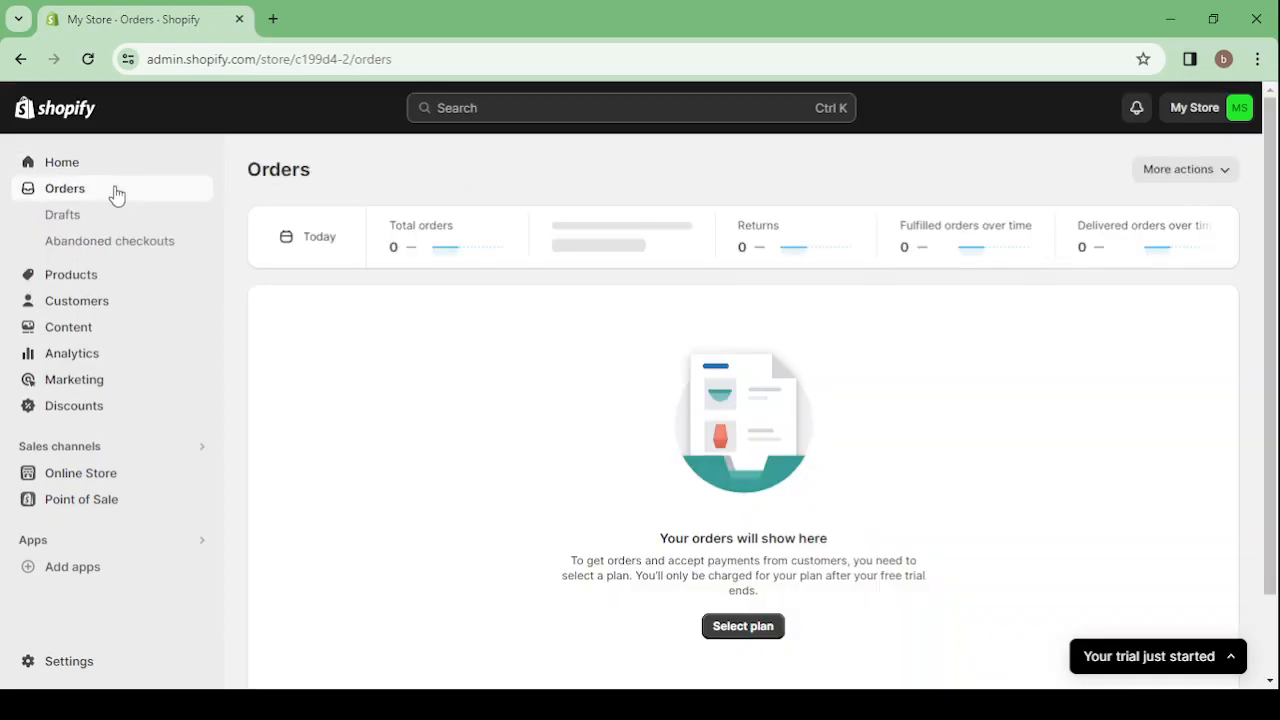
pyautogui.click(81, 275)
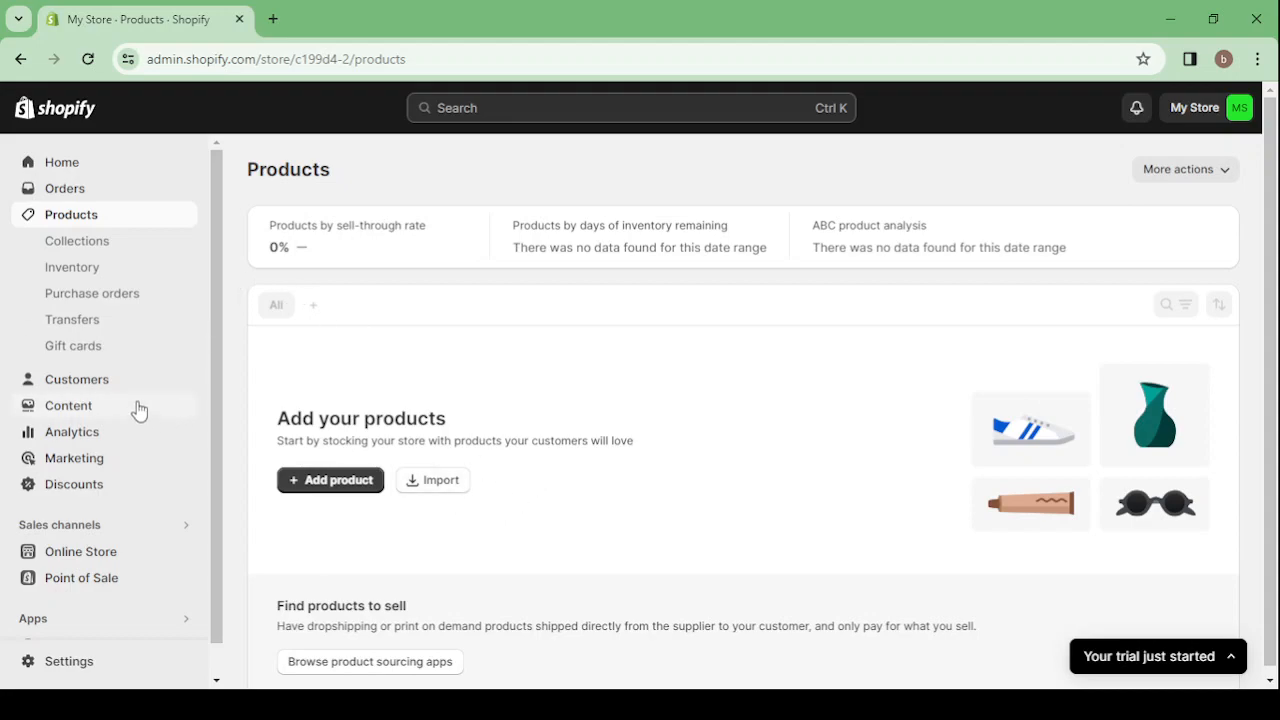
pyautogui.click(77, 380)
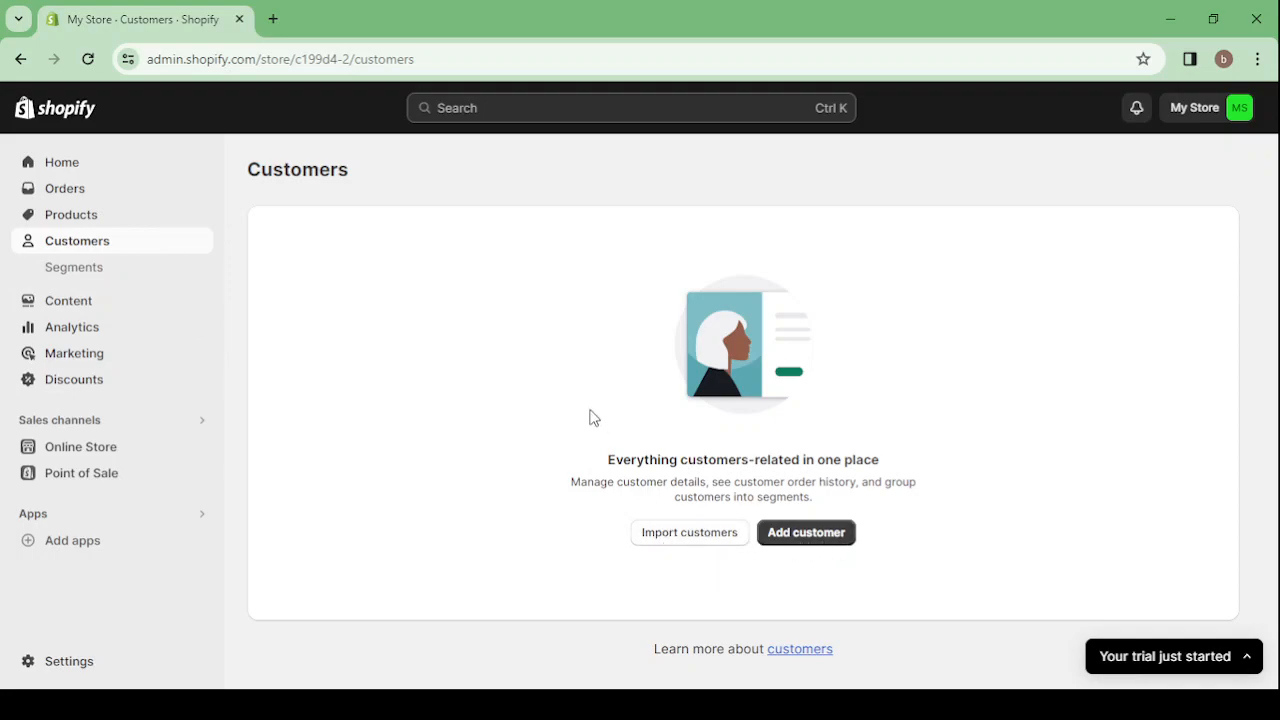
# Step: Go to the Online Store themes page, examine the live storefront's home page, and return to the themes page
pyautogui.click(136, 456)
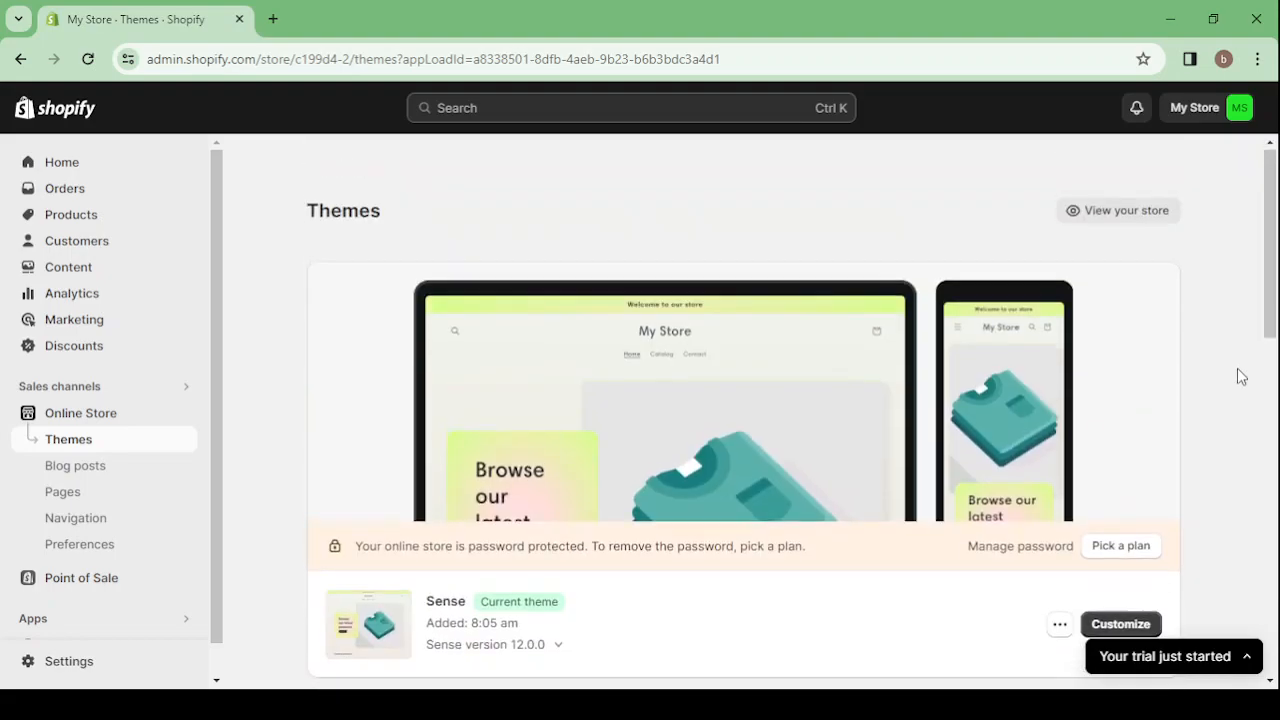
pyautogui.click(1120, 212)
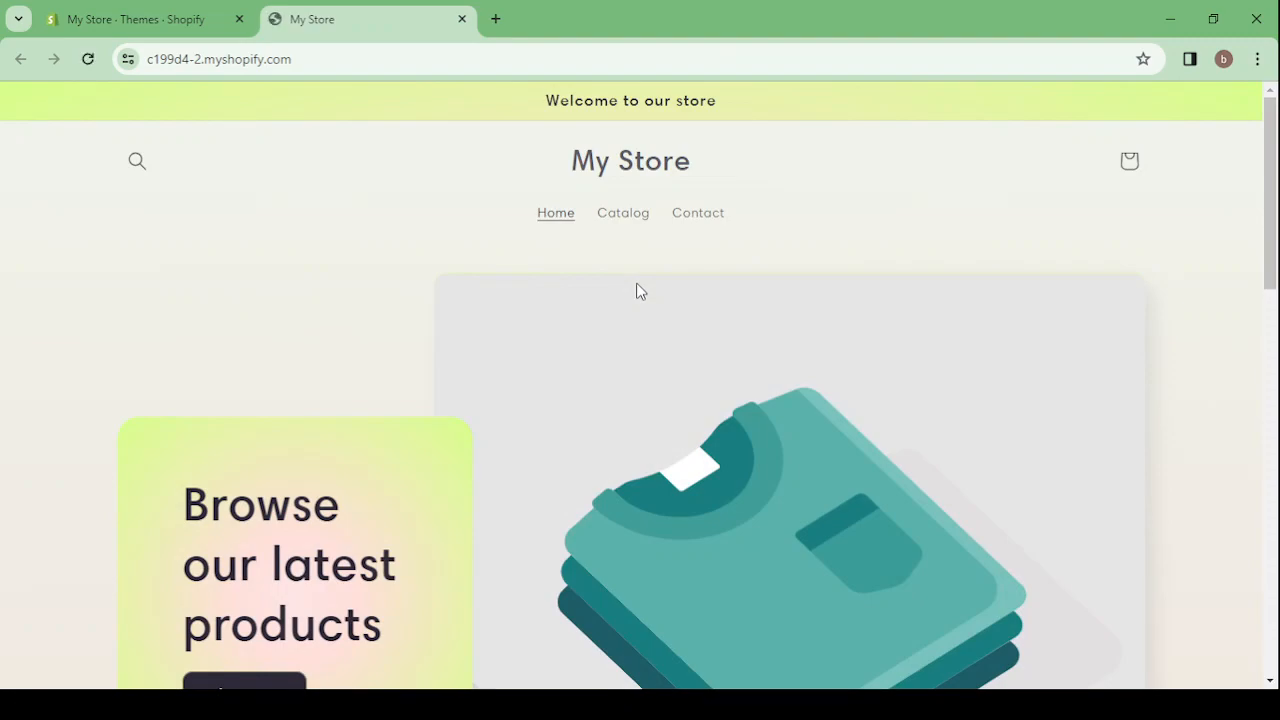
pyautogui.scroll(-5, 836, 350)
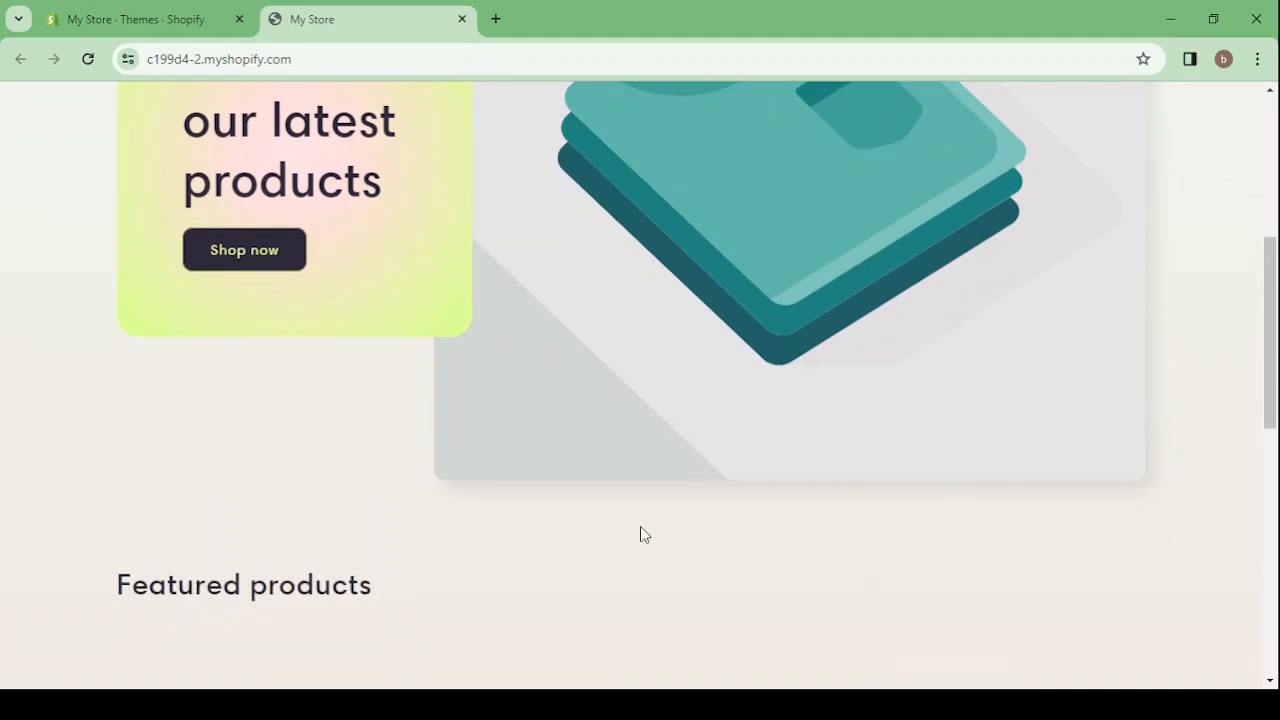
pyautogui.scroll(5, 623, 457)
pyautogui.scroll(-3, 623, 457)
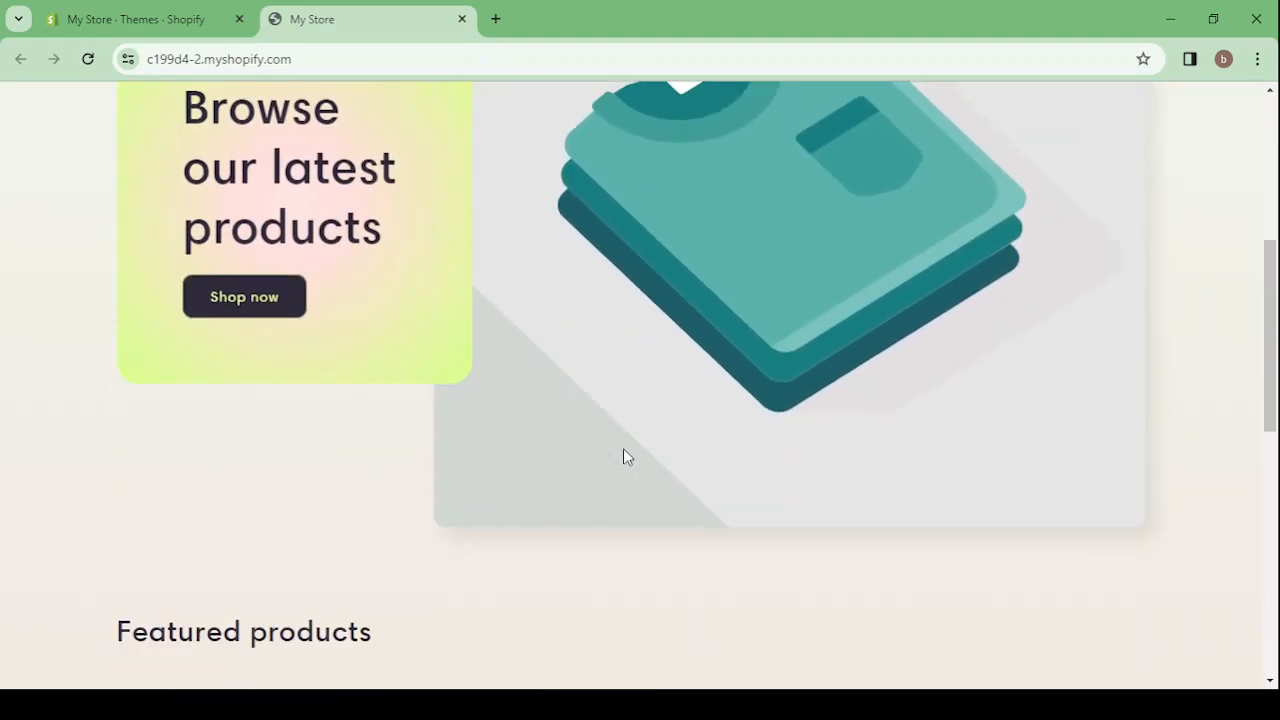
pyautogui.scroll(-4, 623, 457)
pyautogui.scroll(8, 623, 457)
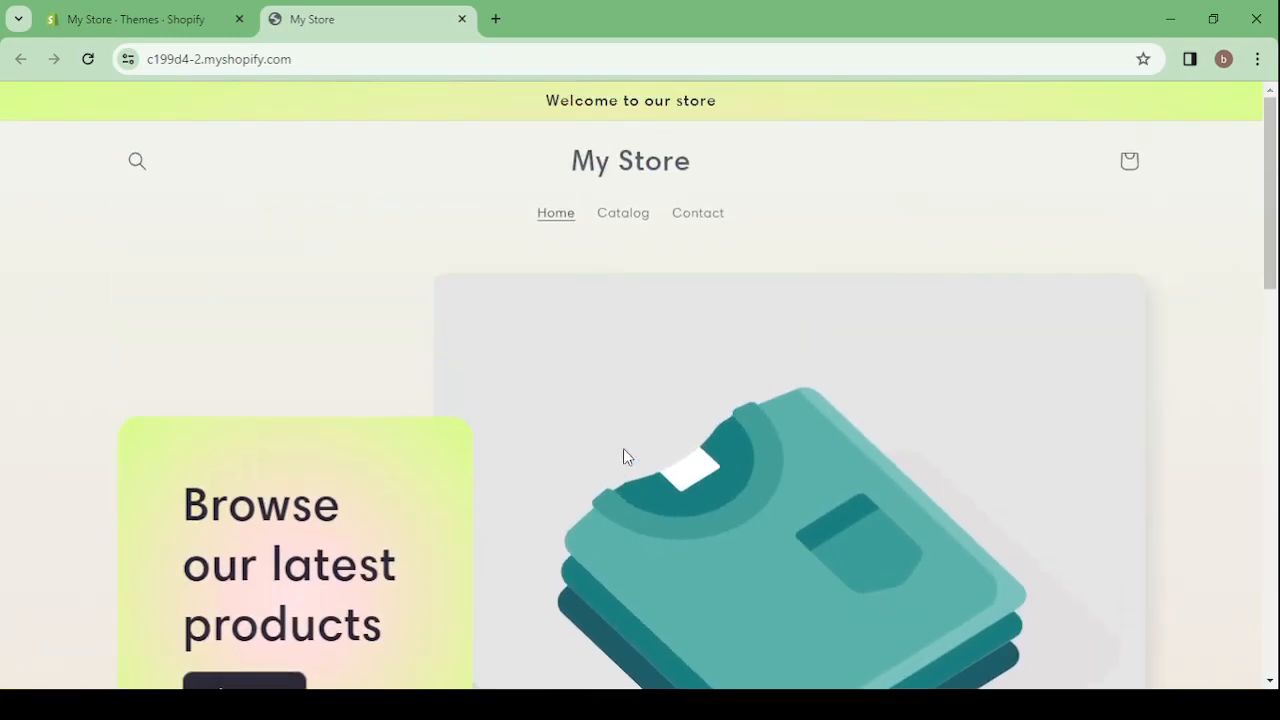
pyautogui.click(462, 19)
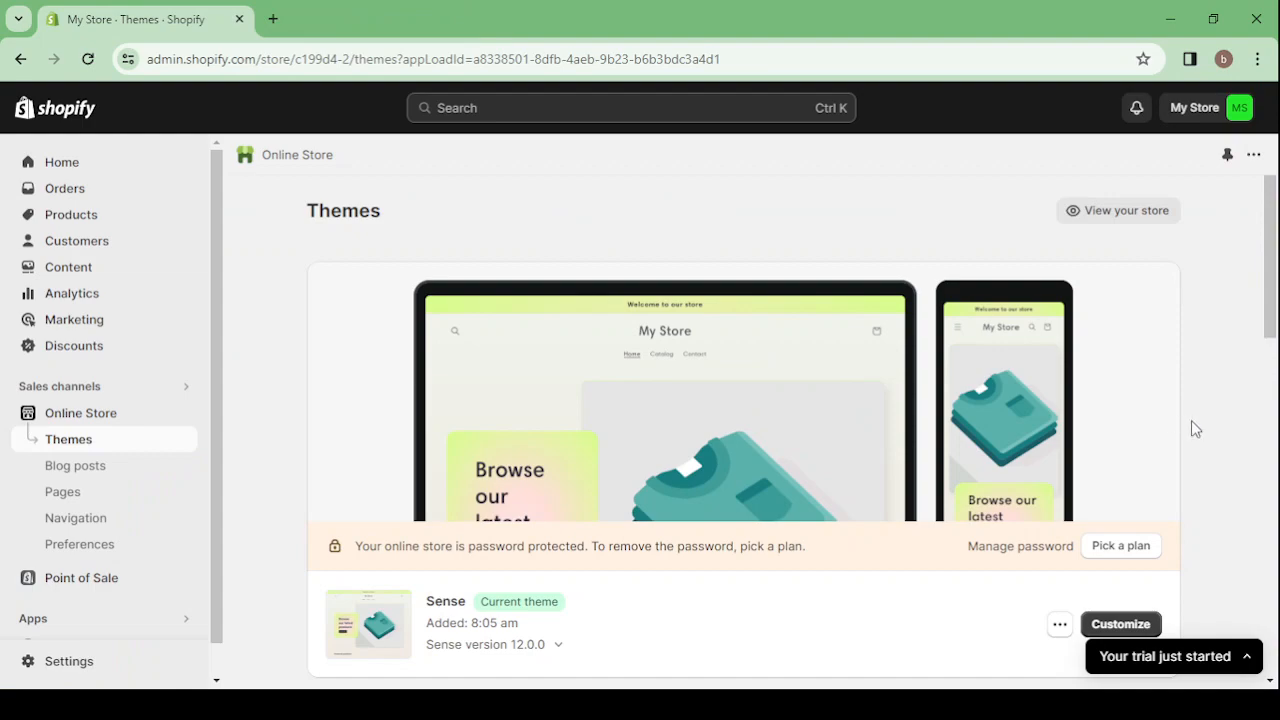
# Step: Review the theme library and popular free themes, and open the Shopify Theme Store
pyautogui.scroll(-3, 1191, 422)
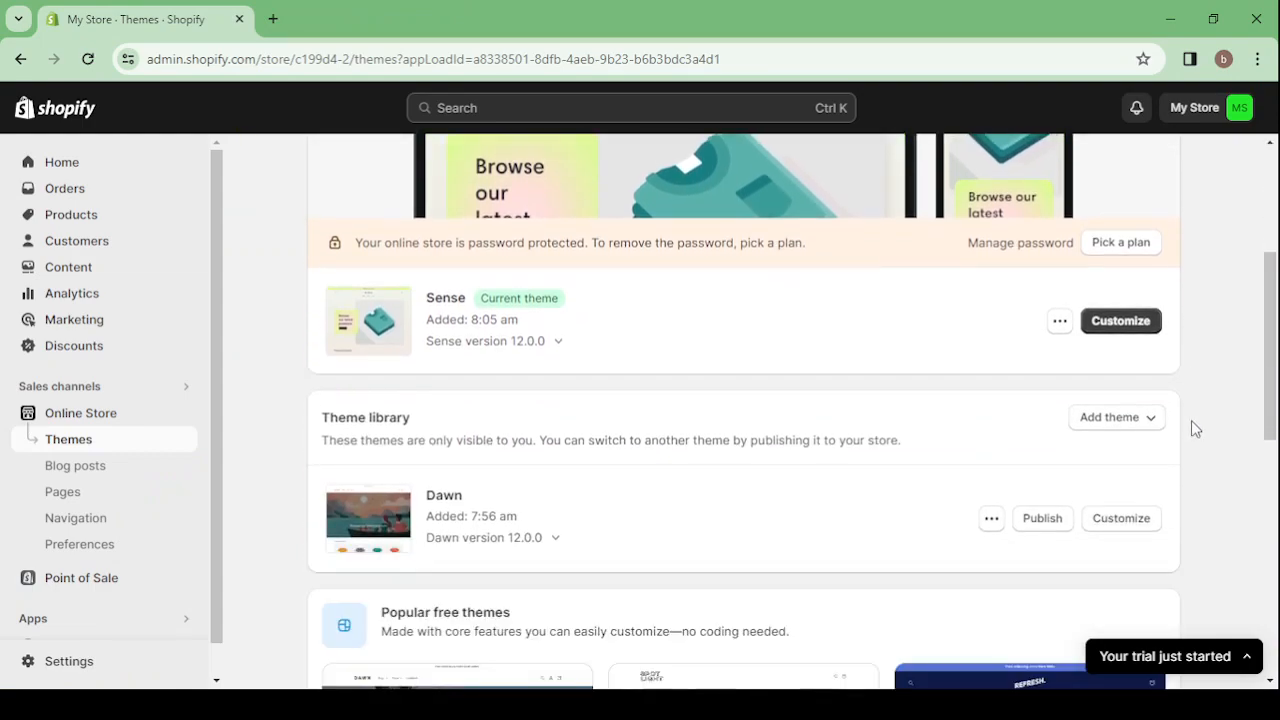
pyautogui.scroll(-1, 1191, 420)
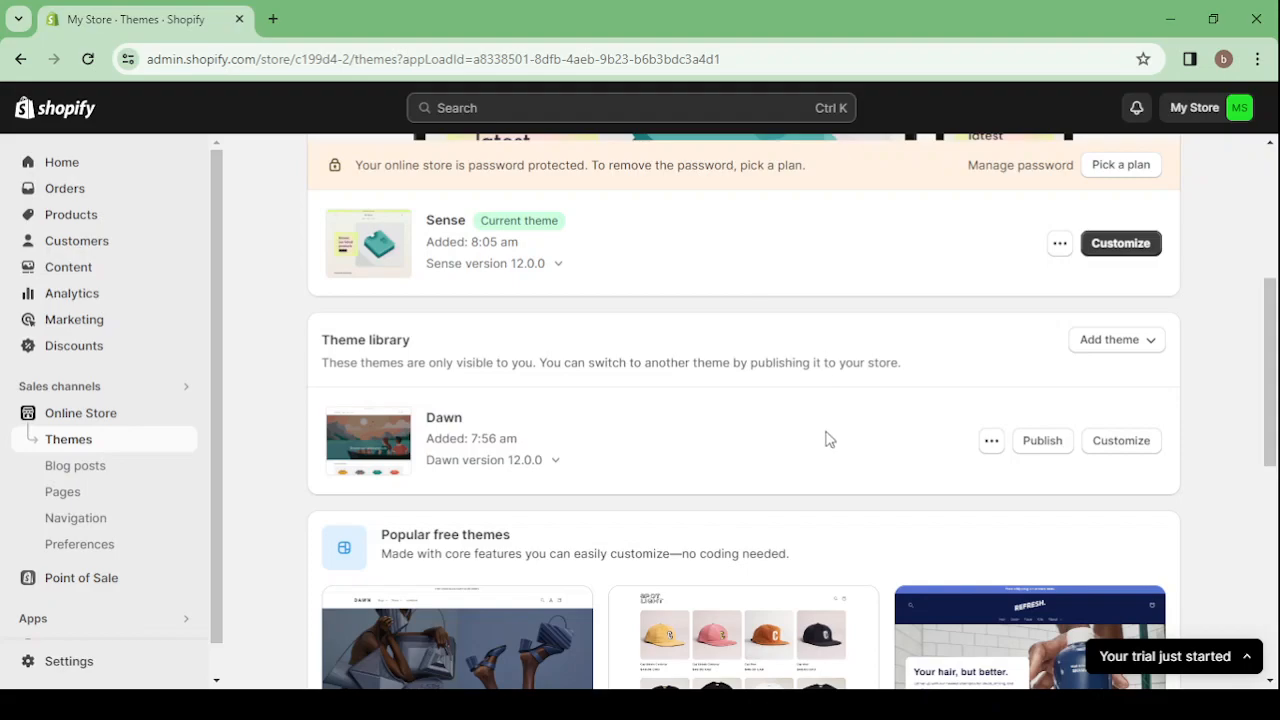
pyautogui.scroll(-5, 826, 440)
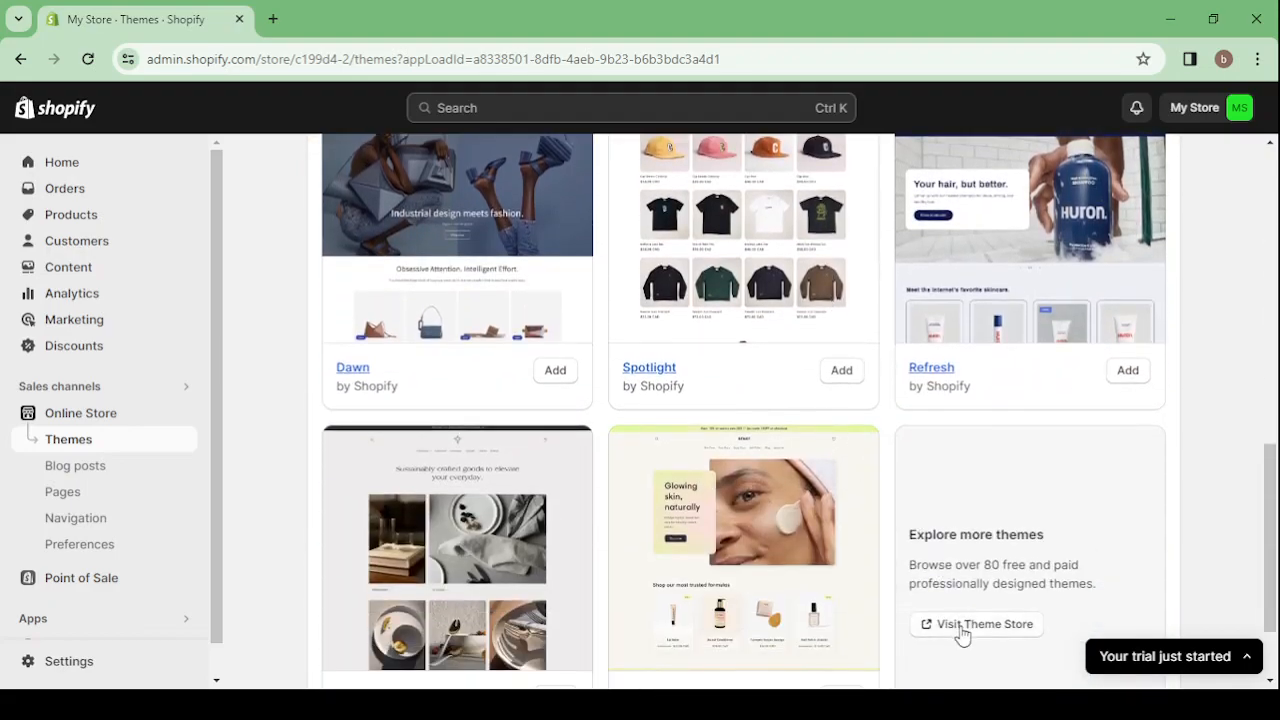
pyautogui.click(960, 627)
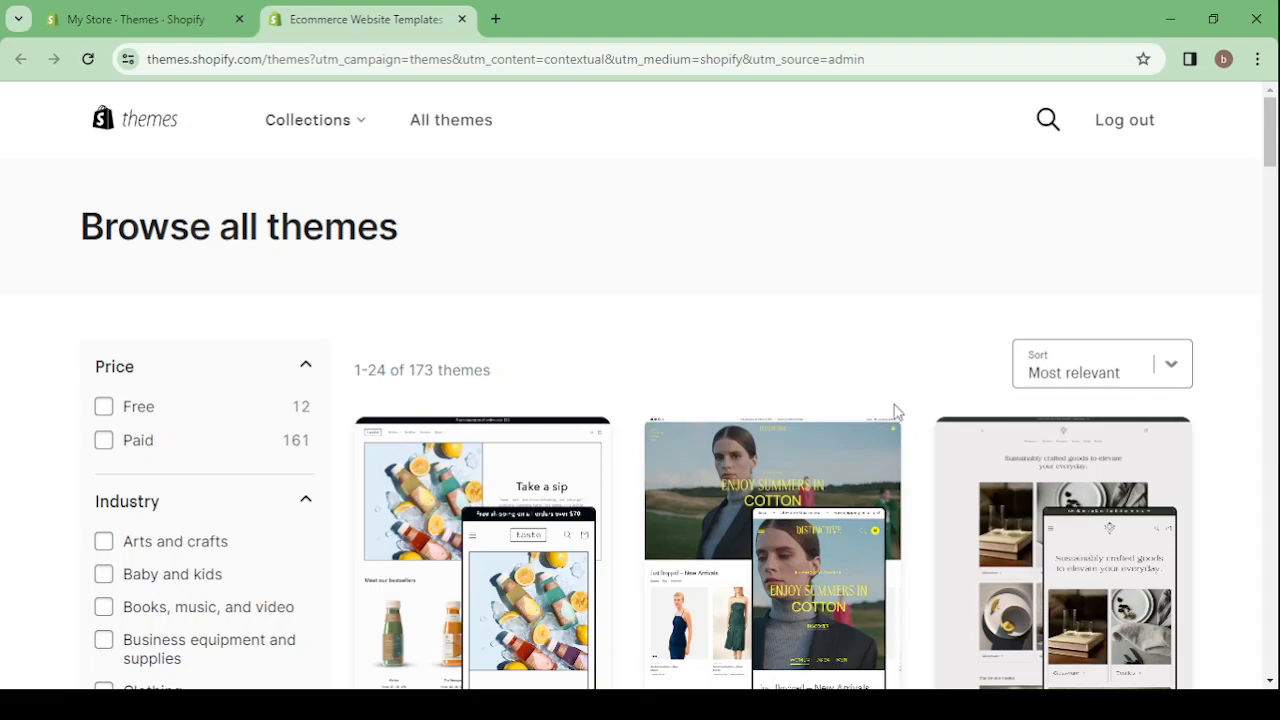
# Step: Filter the Theme Store catalogue by price to show only Free themes
pyautogui.scroll(-2, 890, 412)
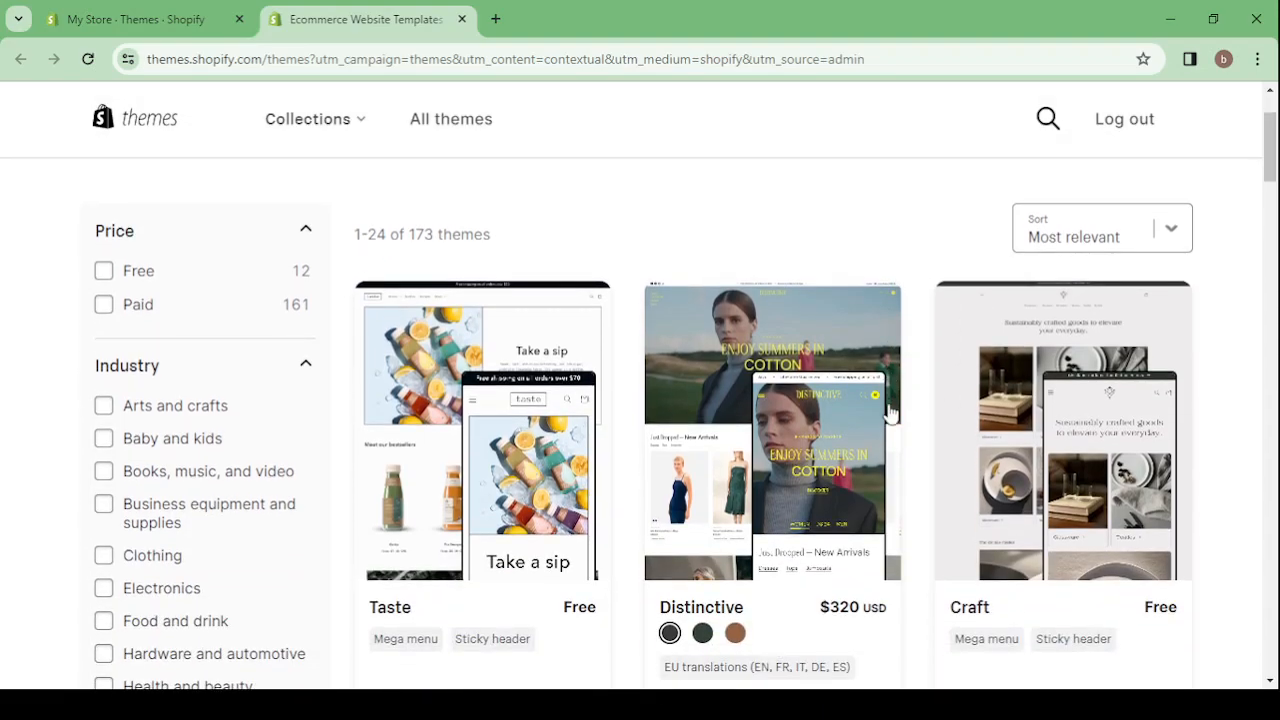
pyautogui.scroll(2, 890, 412)
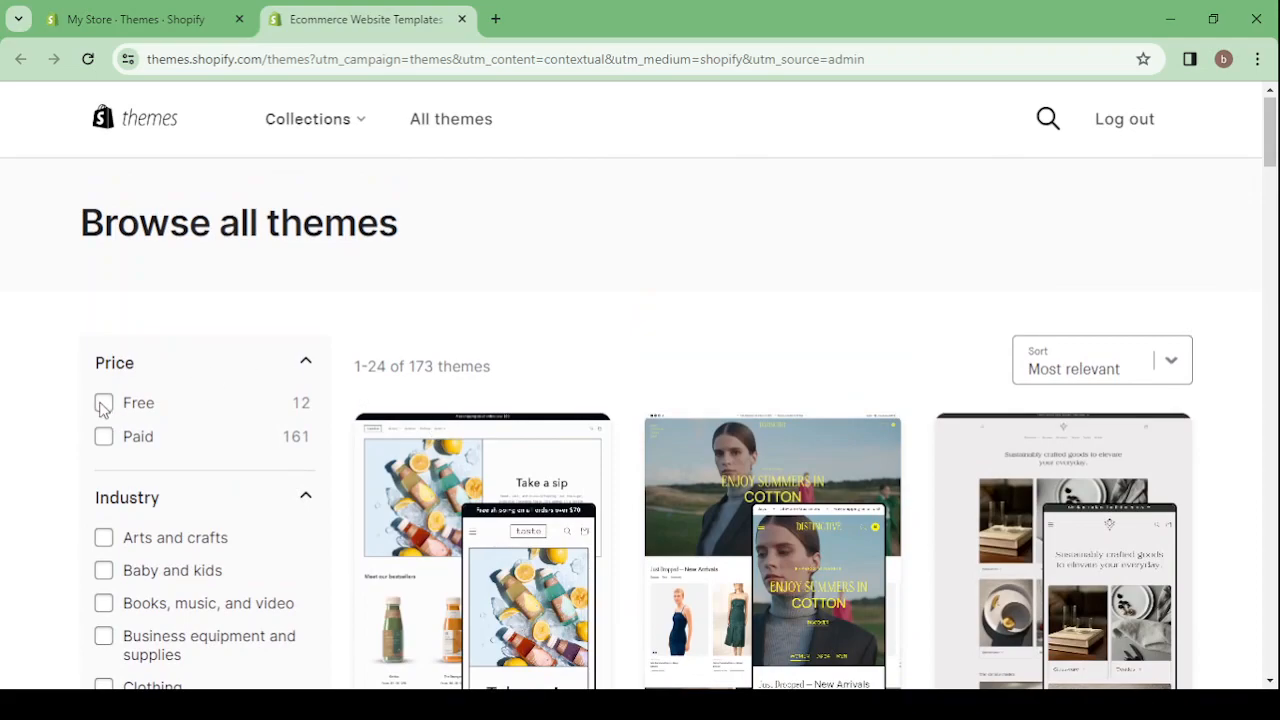
pyautogui.click(103, 405)
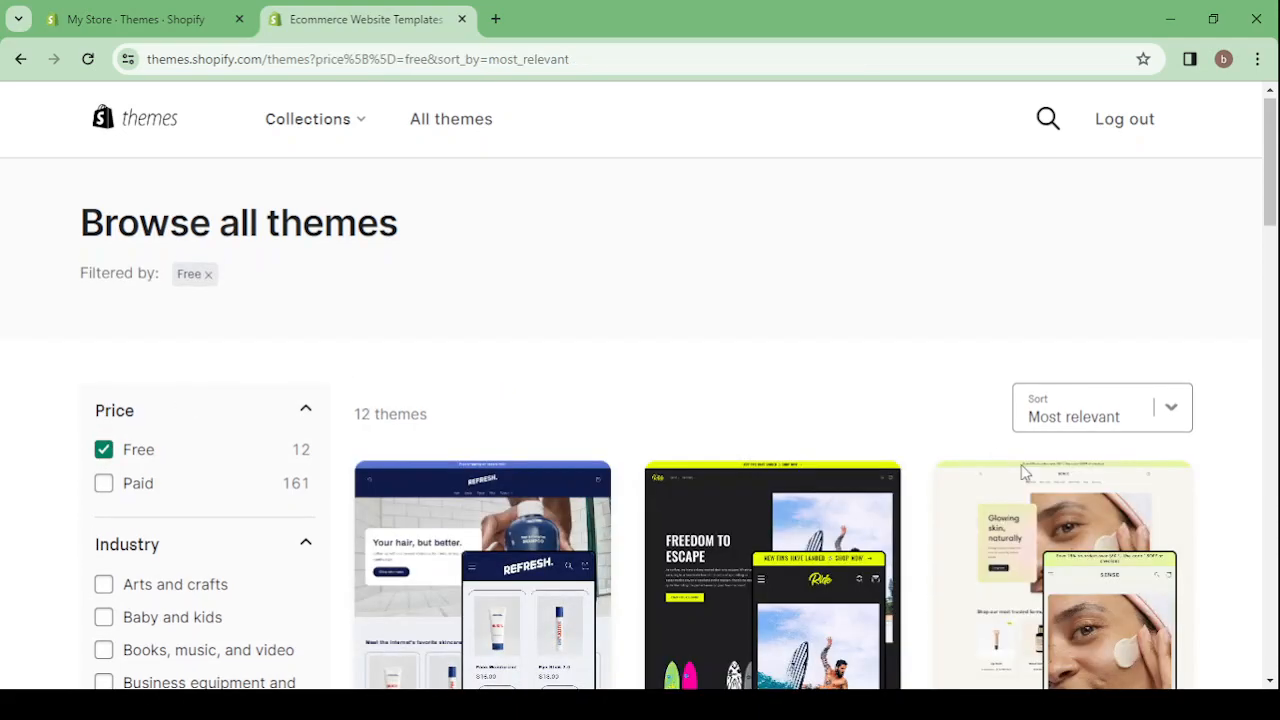
# Step: Browse the free themes and open the details page of the Sense theme
pyautogui.scroll(-7, 1237, 561)
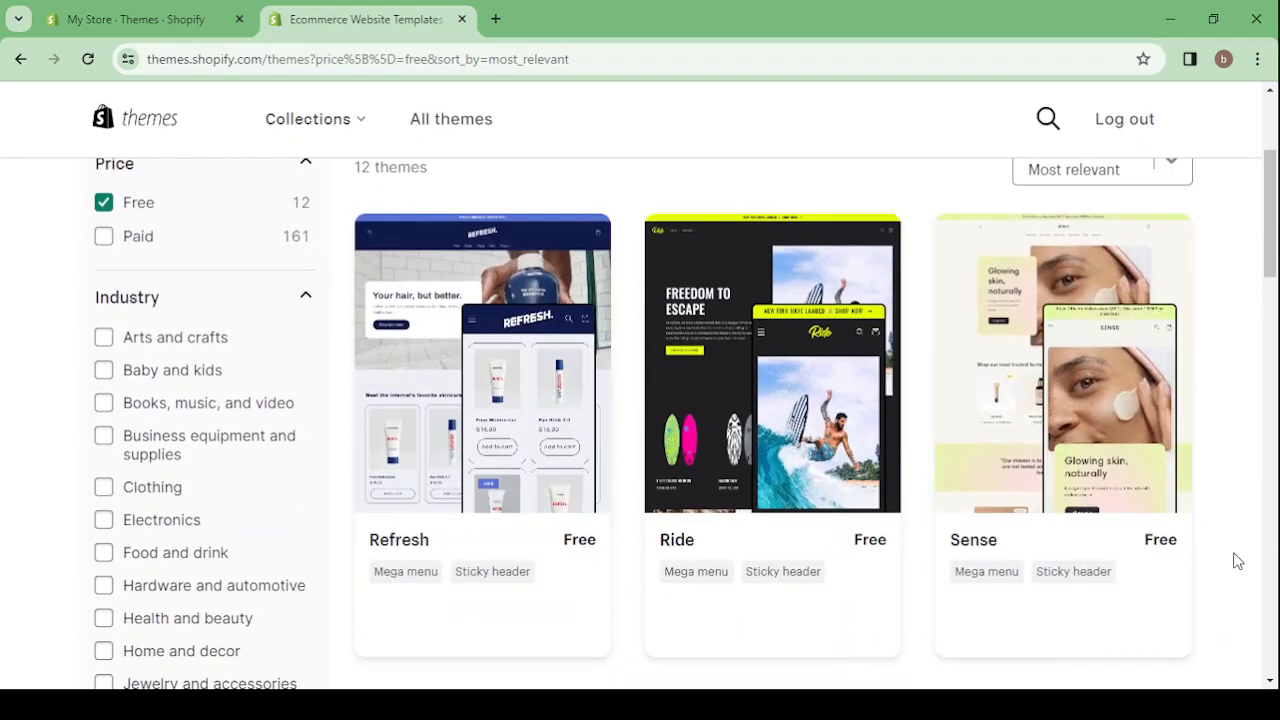
pyautogui.scroll(-6, 1237, 561)
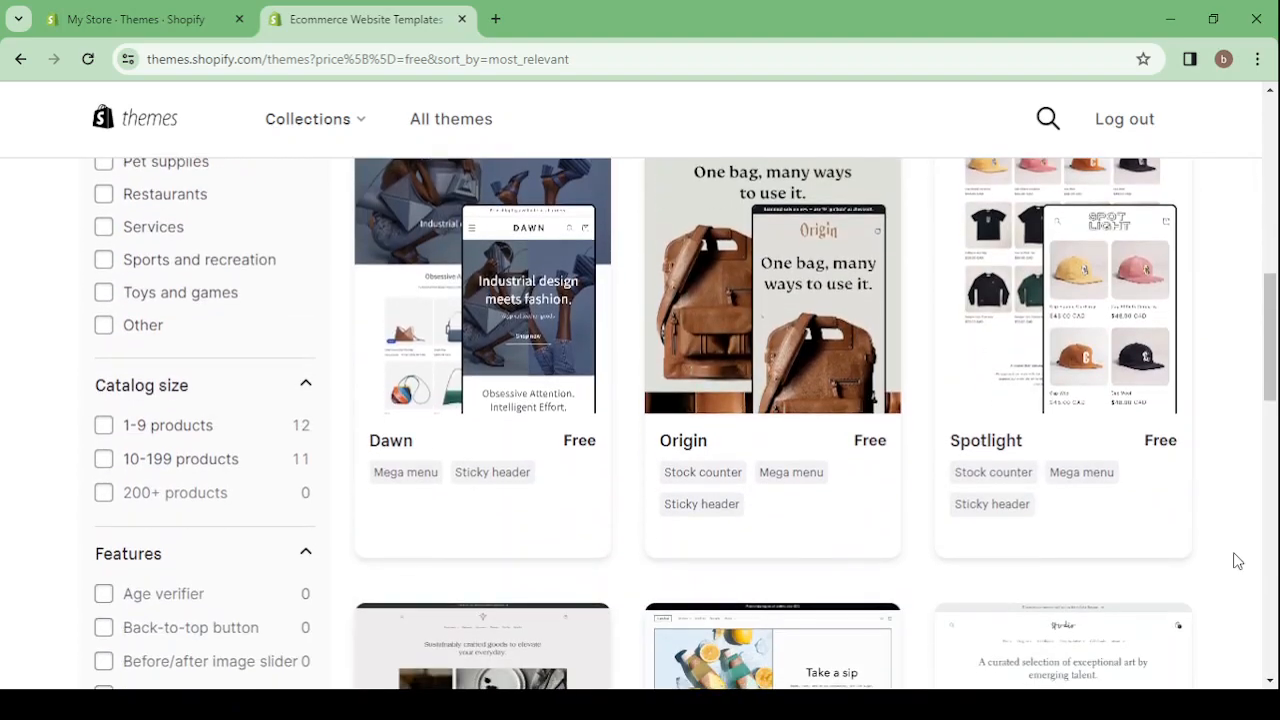
pyautogui.scroll(-5, 1237, 541)
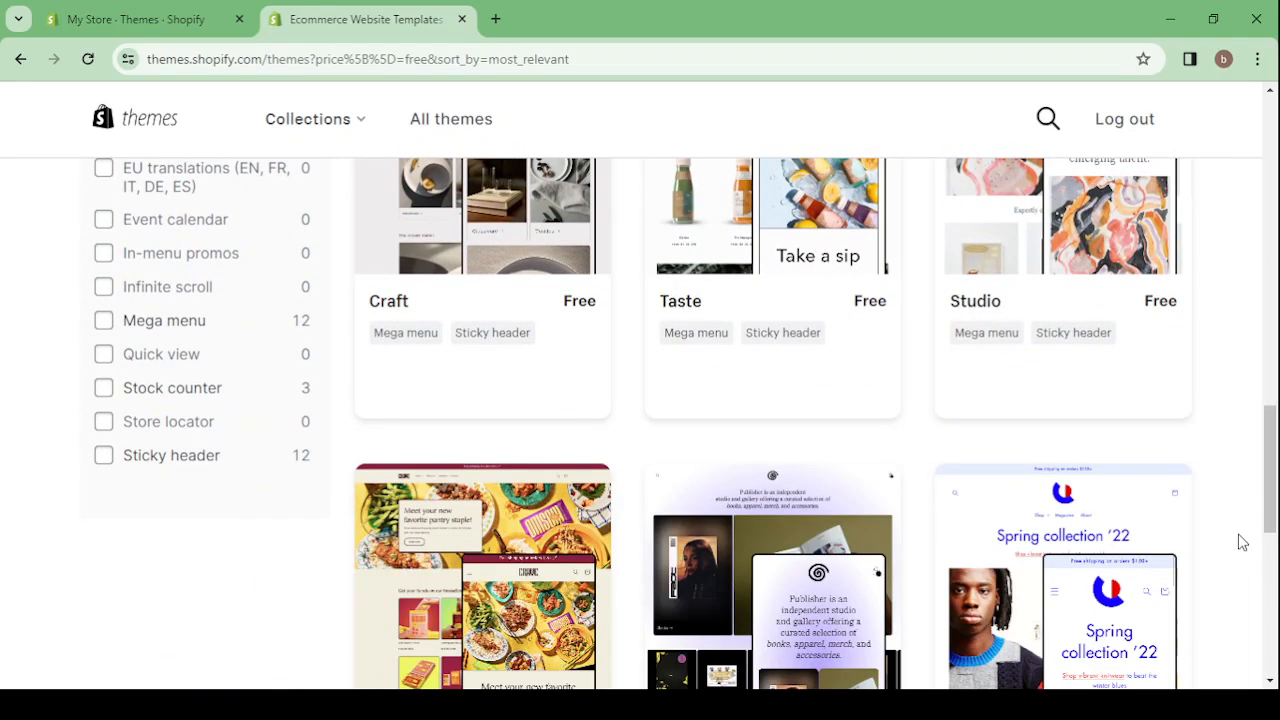
pyautogui.scroll(1, 1237, 541)
pyautogui.scroll(5, 1240, 541)
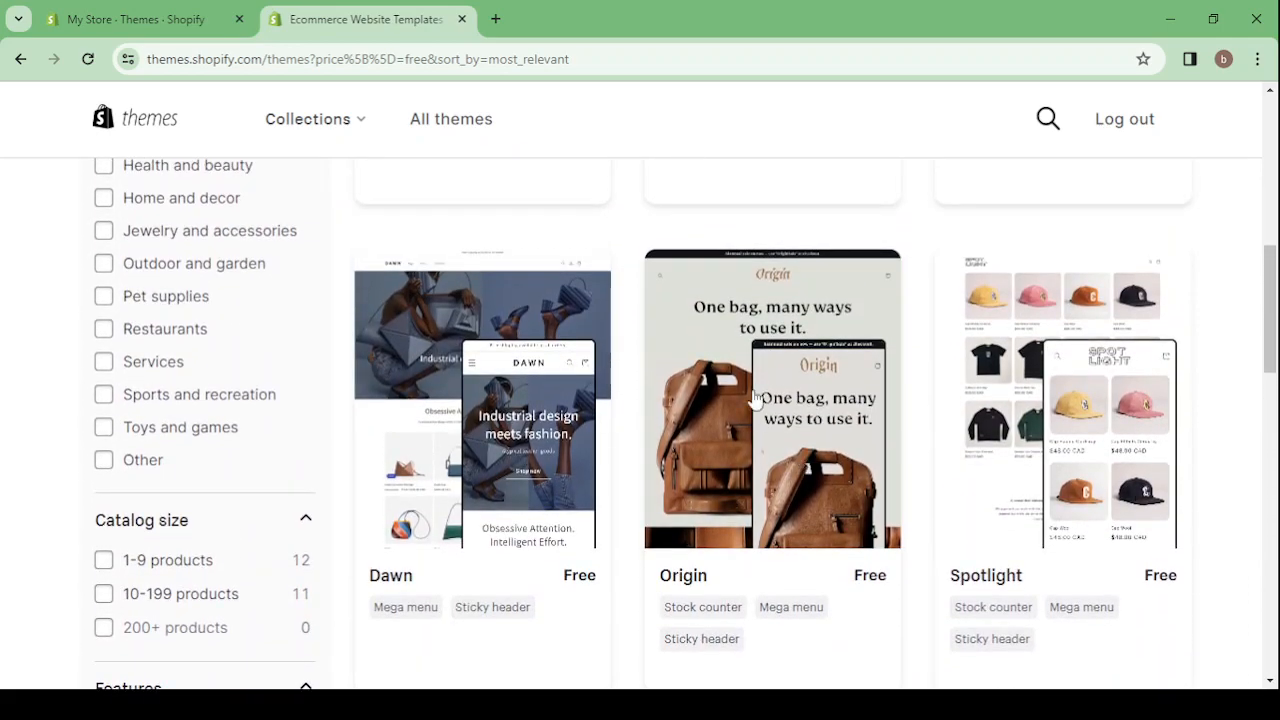
pyautogui.scroll(3, 770, 380)
pyautogui.scroll(1, 1020, 290)
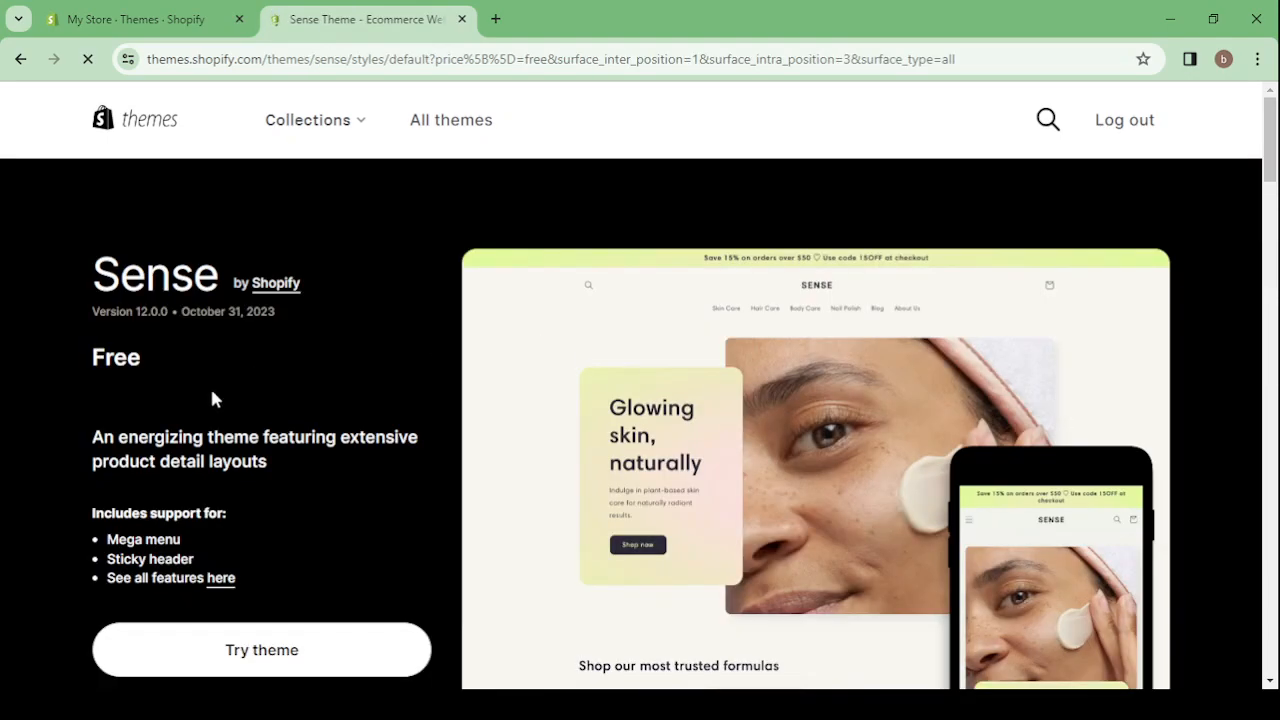
# Step: Open the Sense theme's demo store and examine the layout of its home page
pyautogui.scroll(-3, 214, 397)
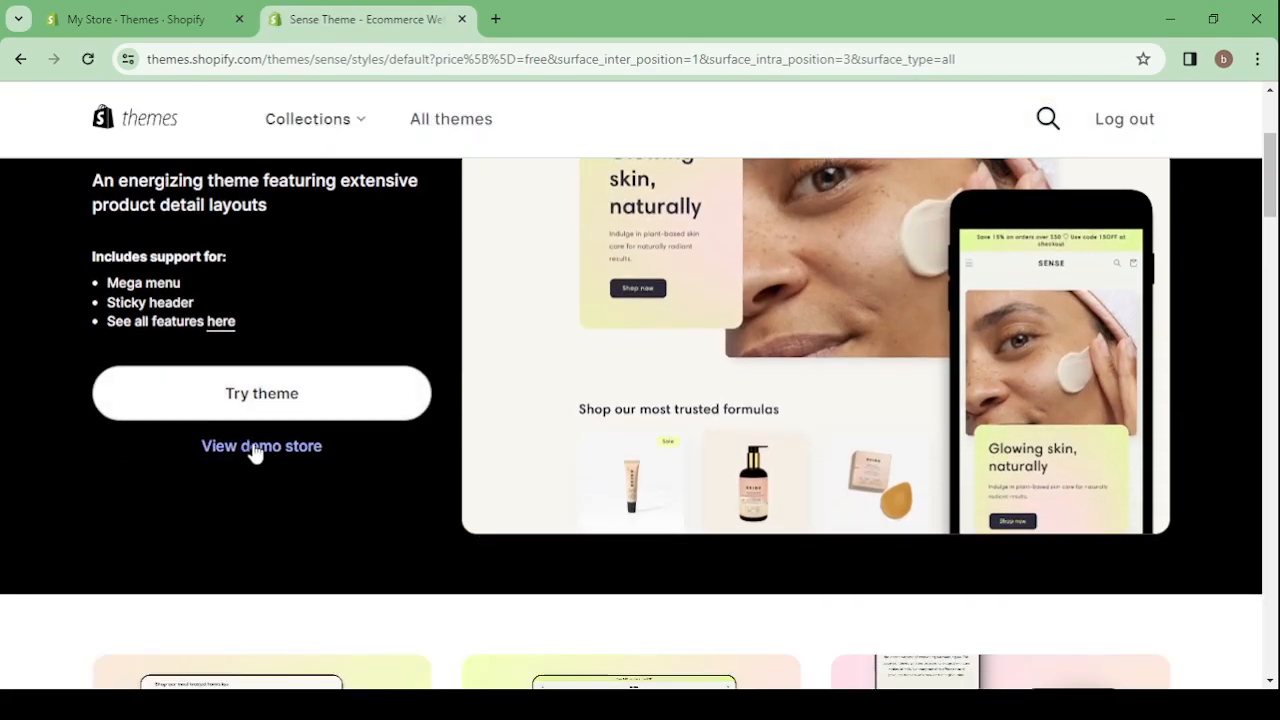
pyautogui.click(255, 450)
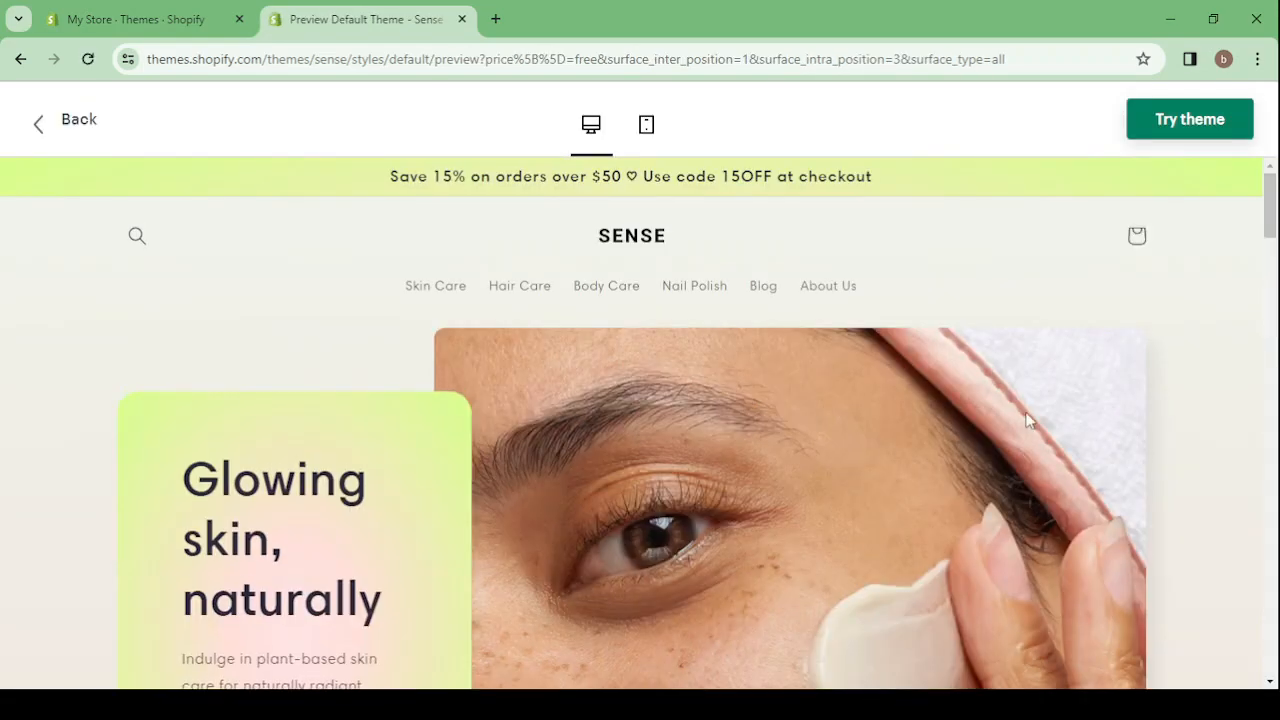
pyautogui.scroll(-8, 1030, 420)
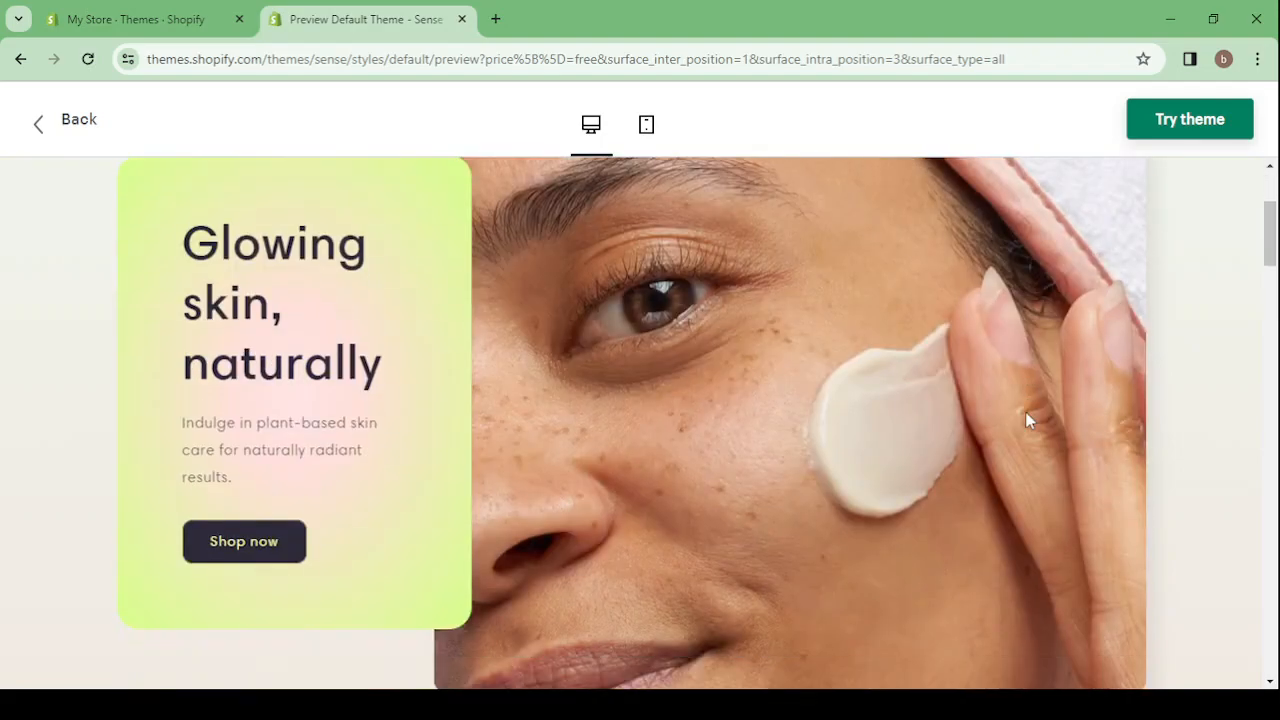
pyautogui.scroll(-5, 1030, 420)
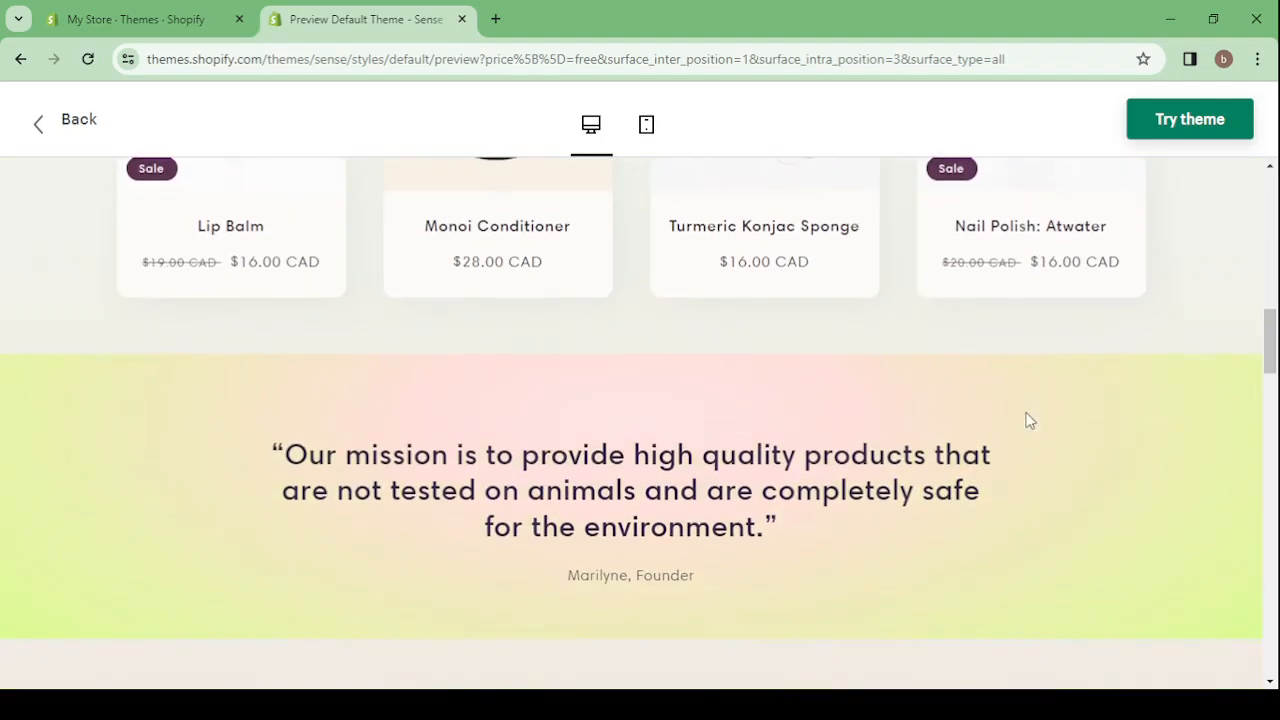
pyautogui.scroll(1, 1028, 420)
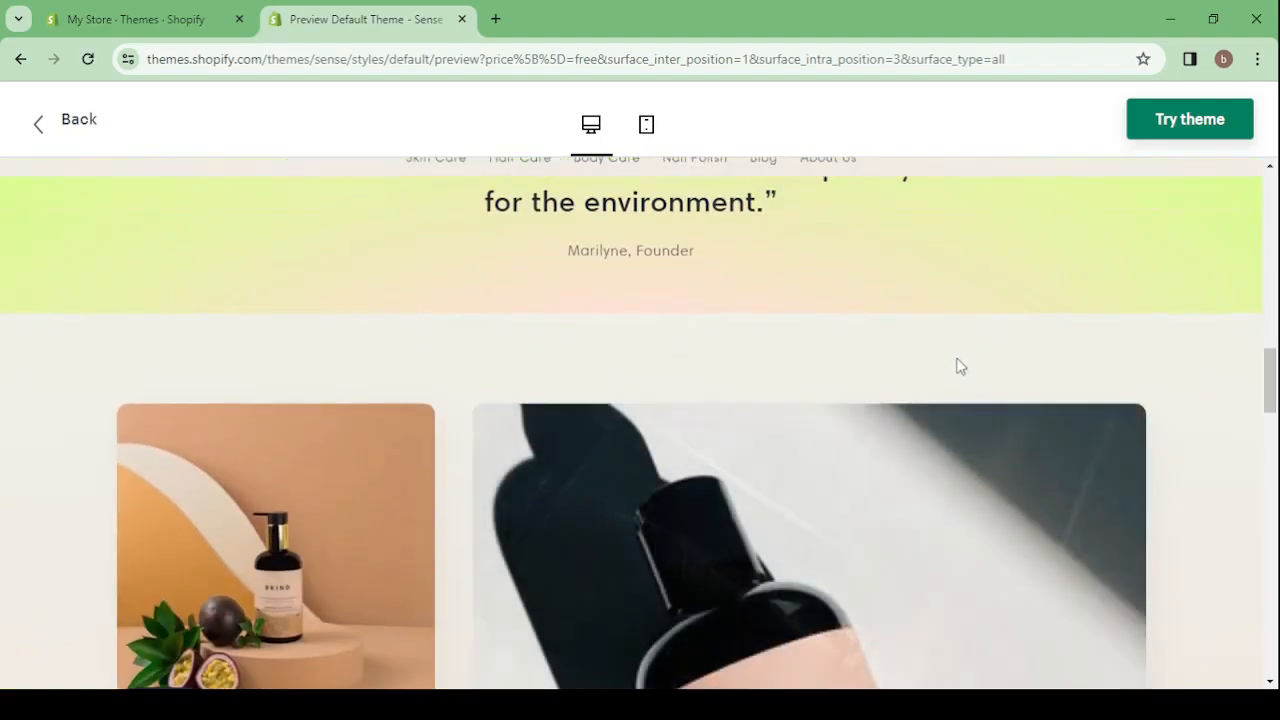
# Step: Look through the rest of the Sense demo home page, add the theme to the store, and collapse the trial notice
pyautogui.scroll(-10, 945, 396)
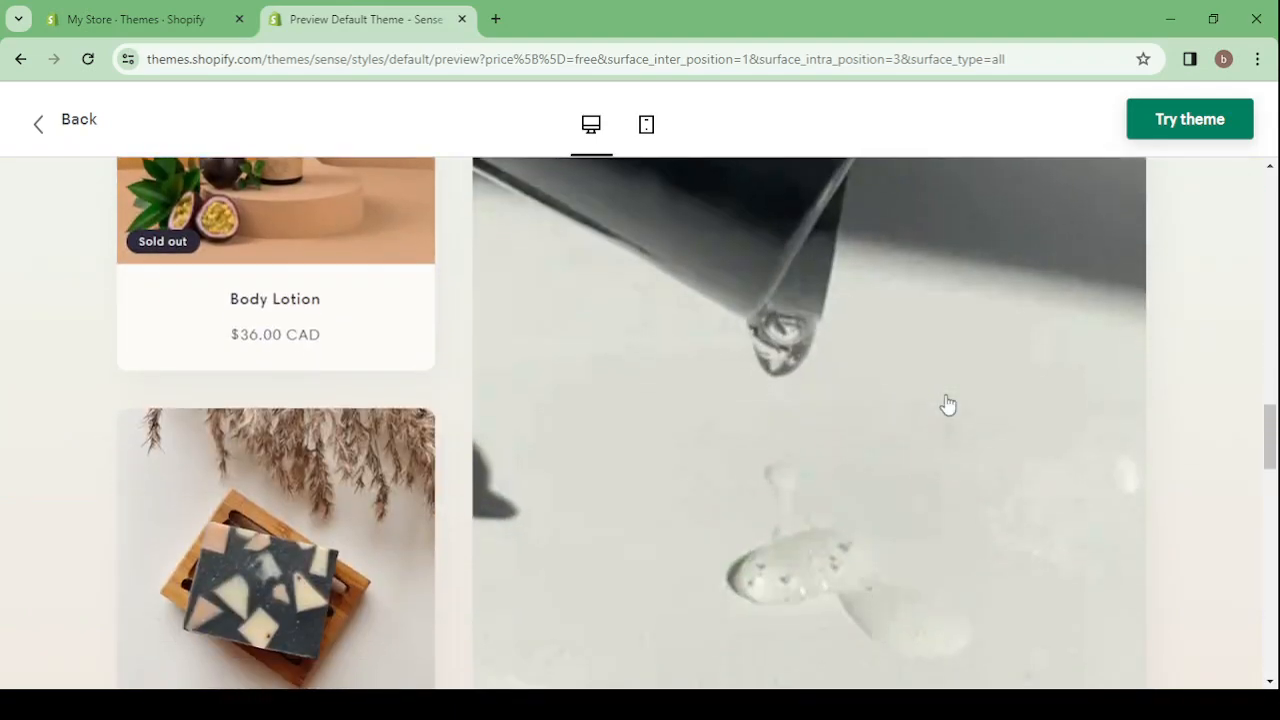
pyautogui.scroll(-10, 948, 400)
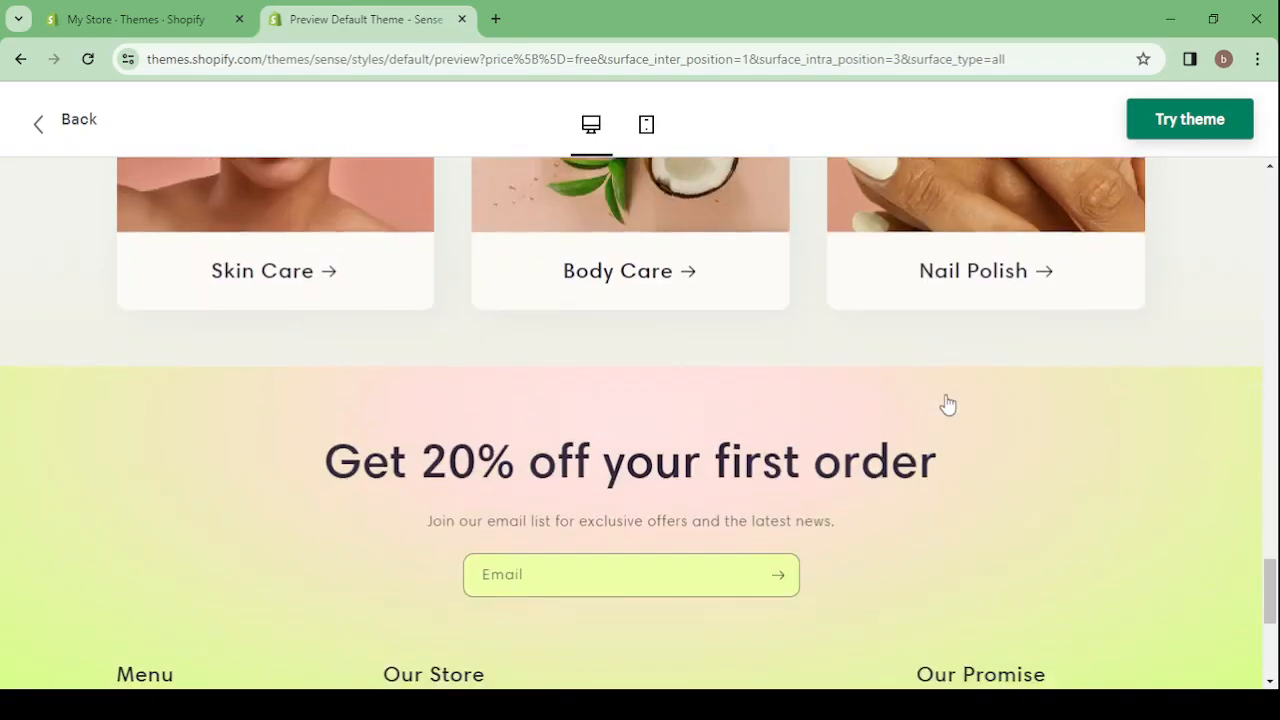
pyautogui.scroll(10, 948, 401)
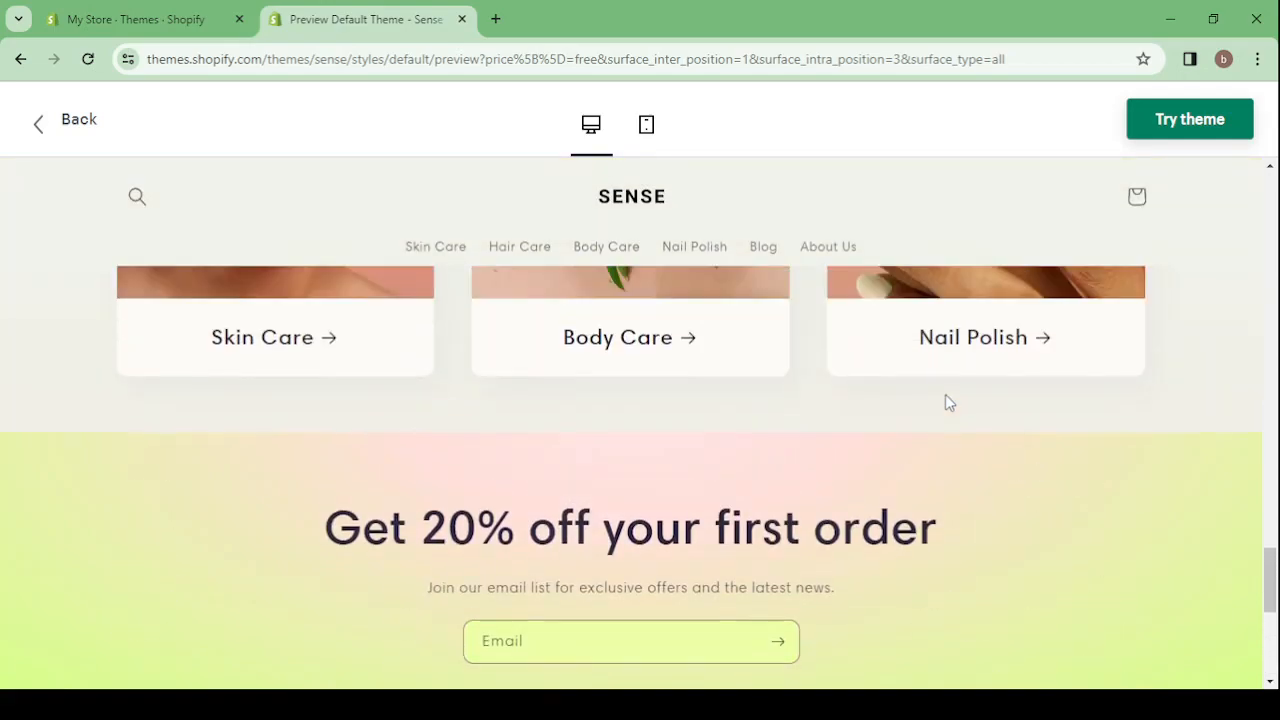
pyautogui.scroll(1, 948, 402)
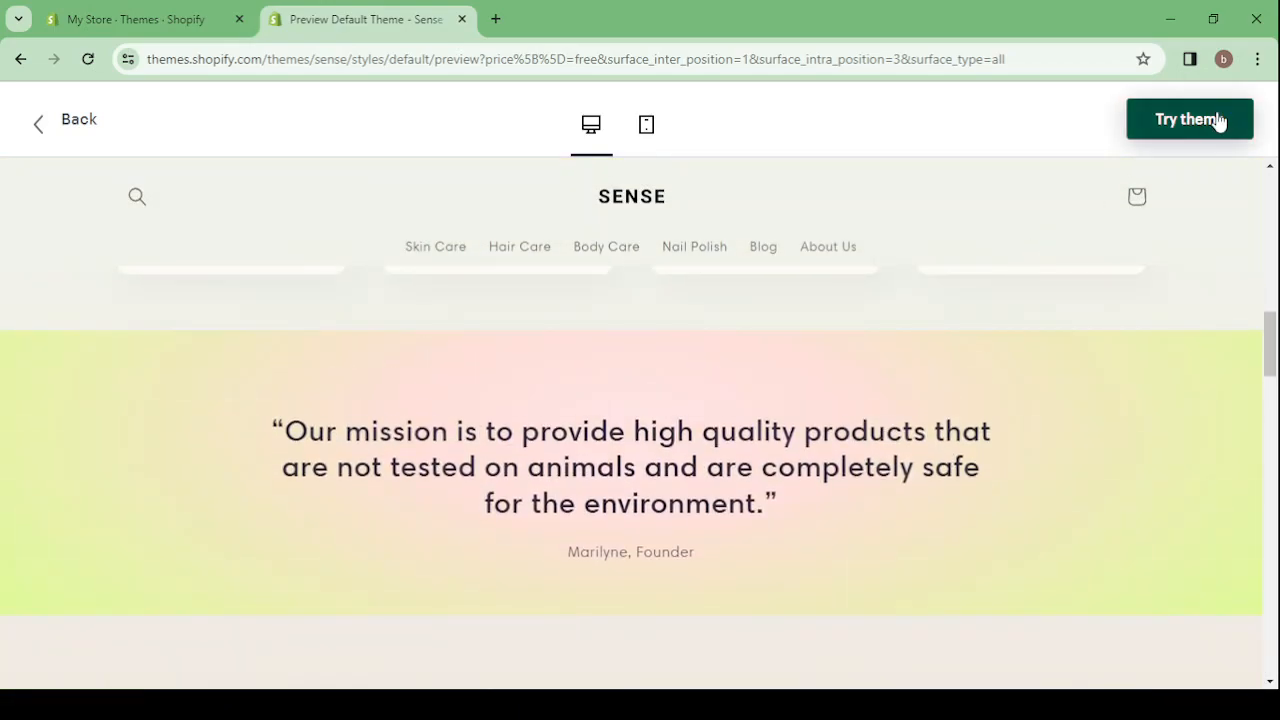
pyautogui.click(1218, 121)
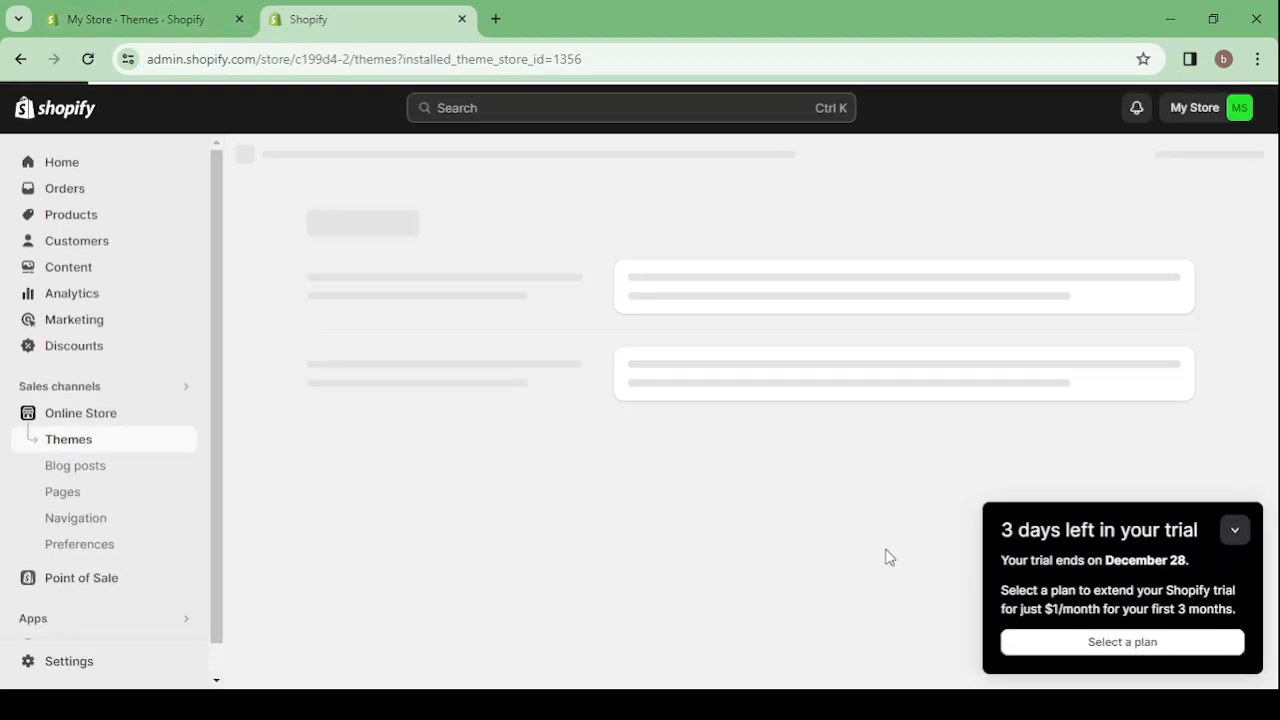
pyautogui.click(1223, 537)
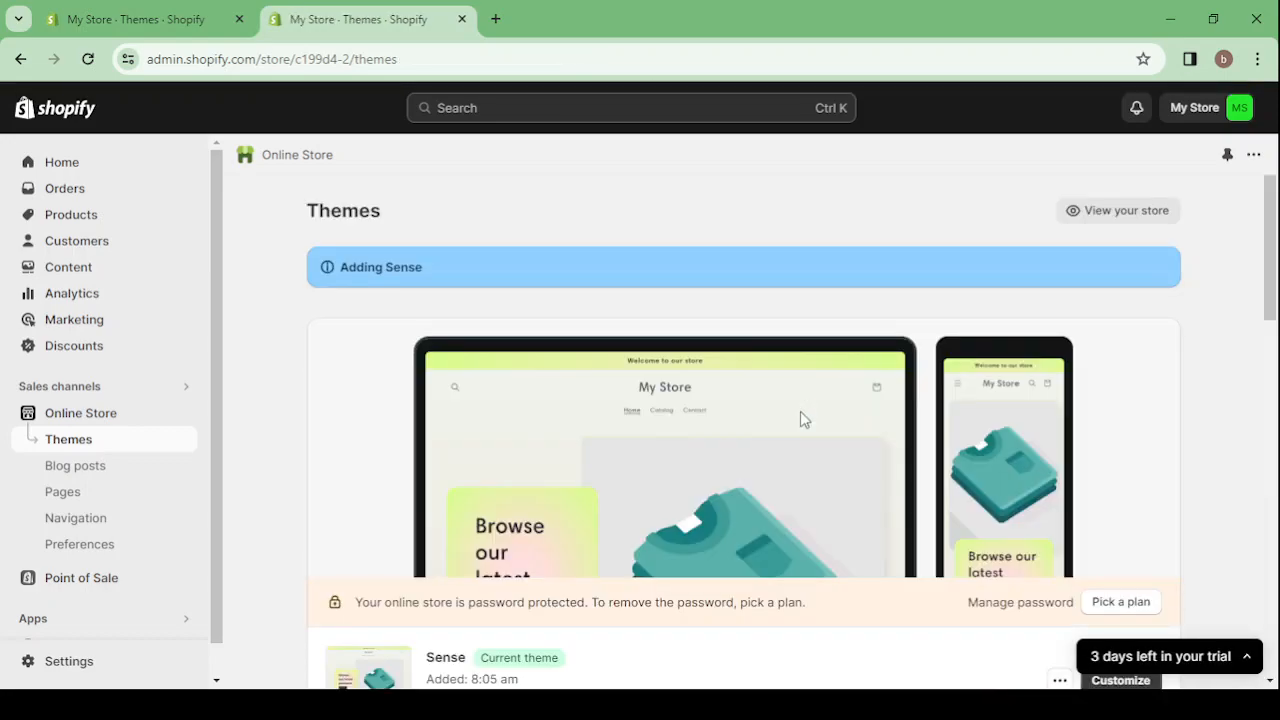
# Step: Check the theme library for the added Sense theme, and open the current Sense theme in the theme editor
pyautogui.scroll(-4, 1077, 471)
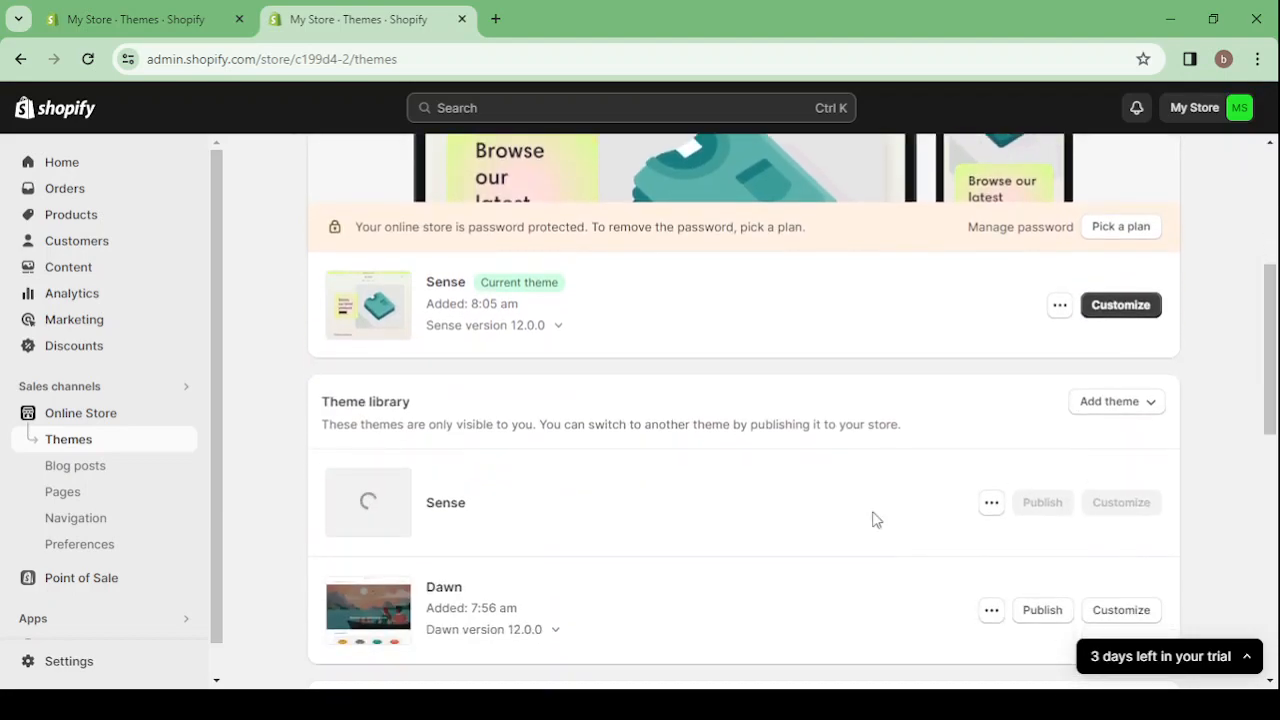
pyautogui.scroll(-1, 785, 500)
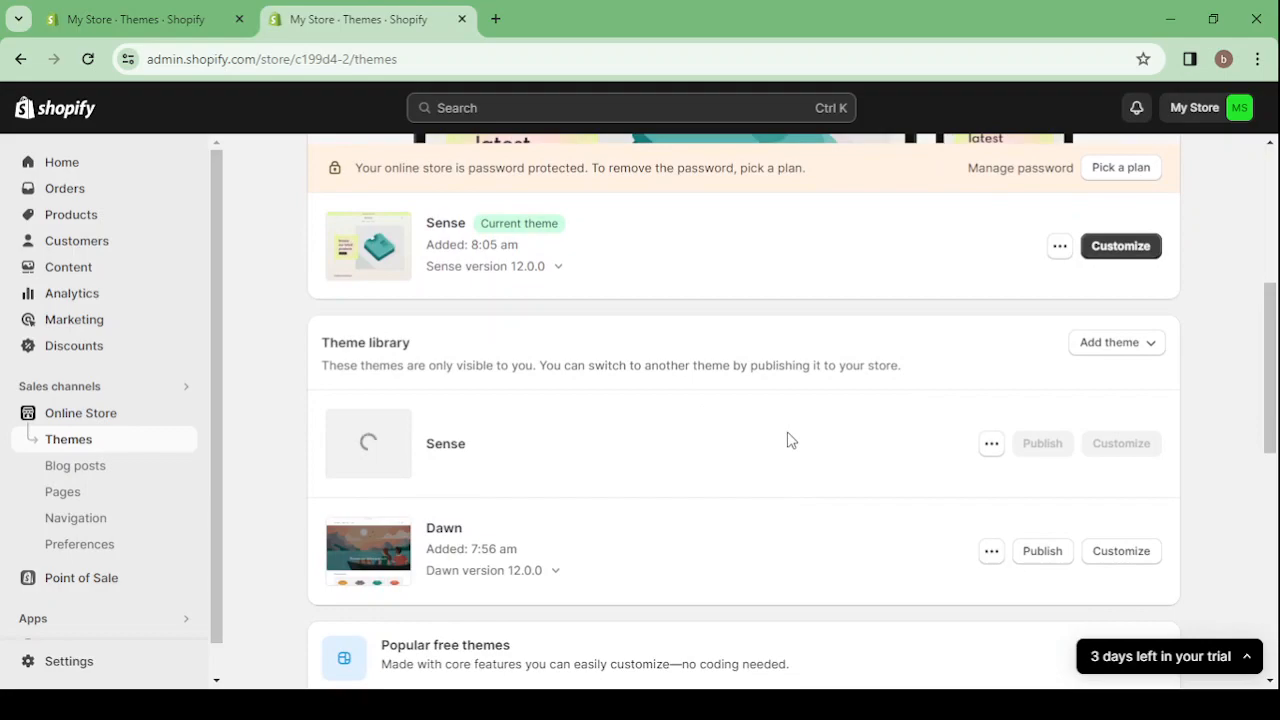
pyautogui.scroll(2, 789, 440)
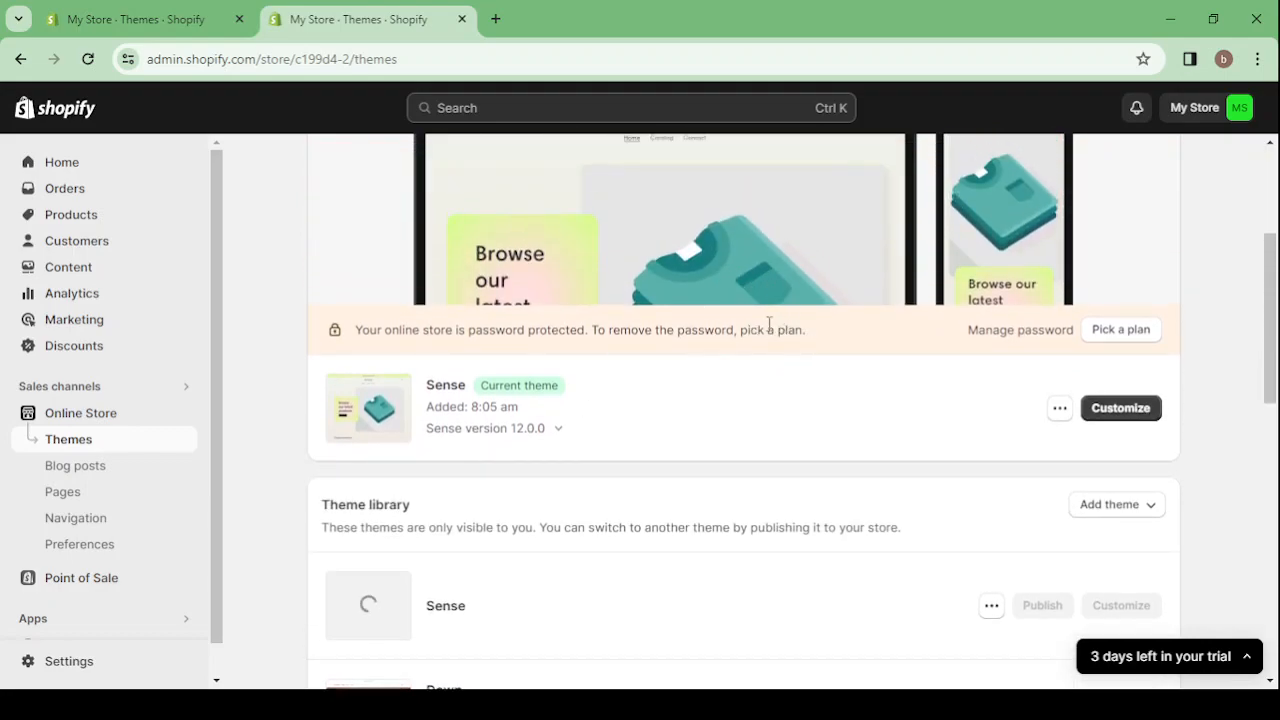
pyautogui.scroll(-2, 769, 323)
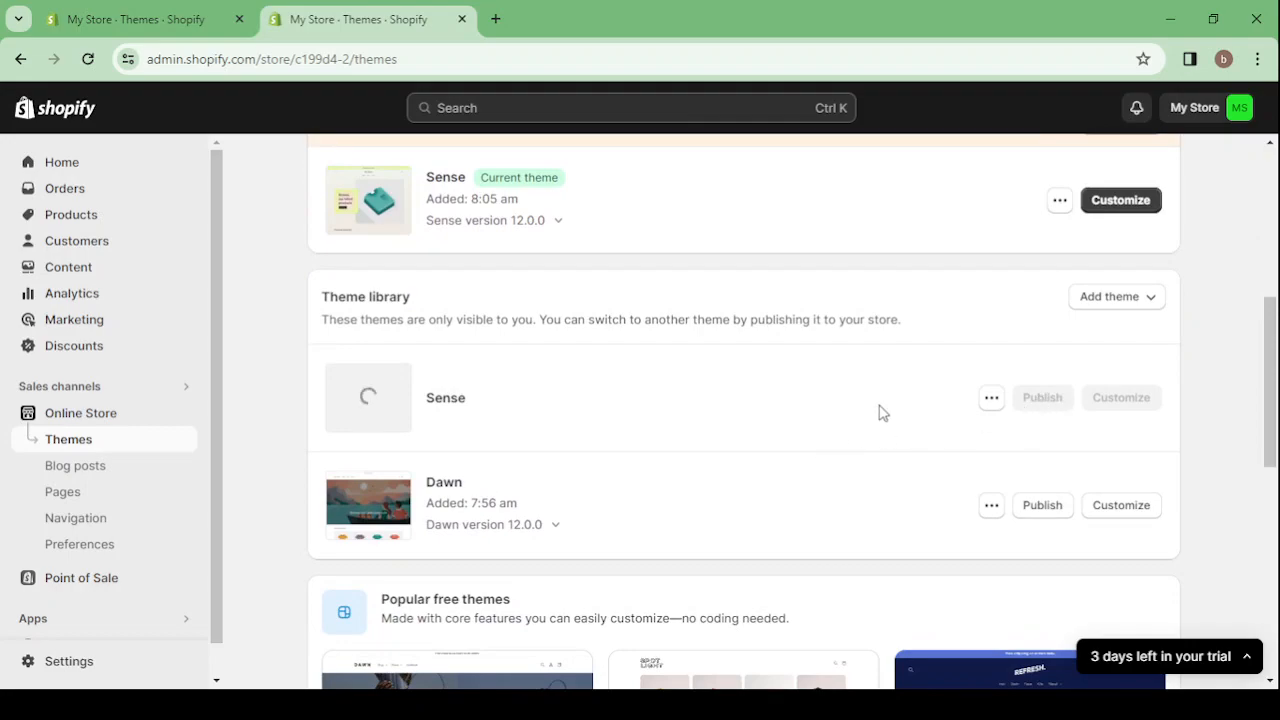
pyautogui.scroll(2, 746, 397)
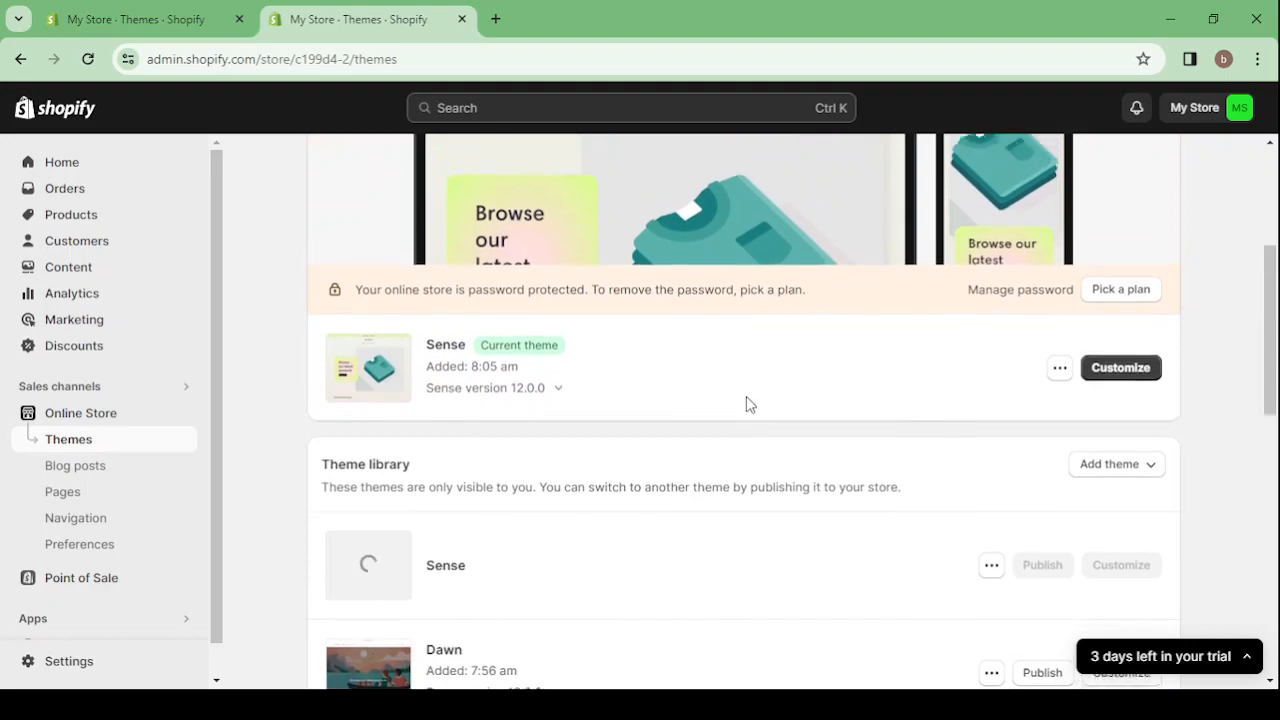
pyautogui.scroll(-1, 746, 397)
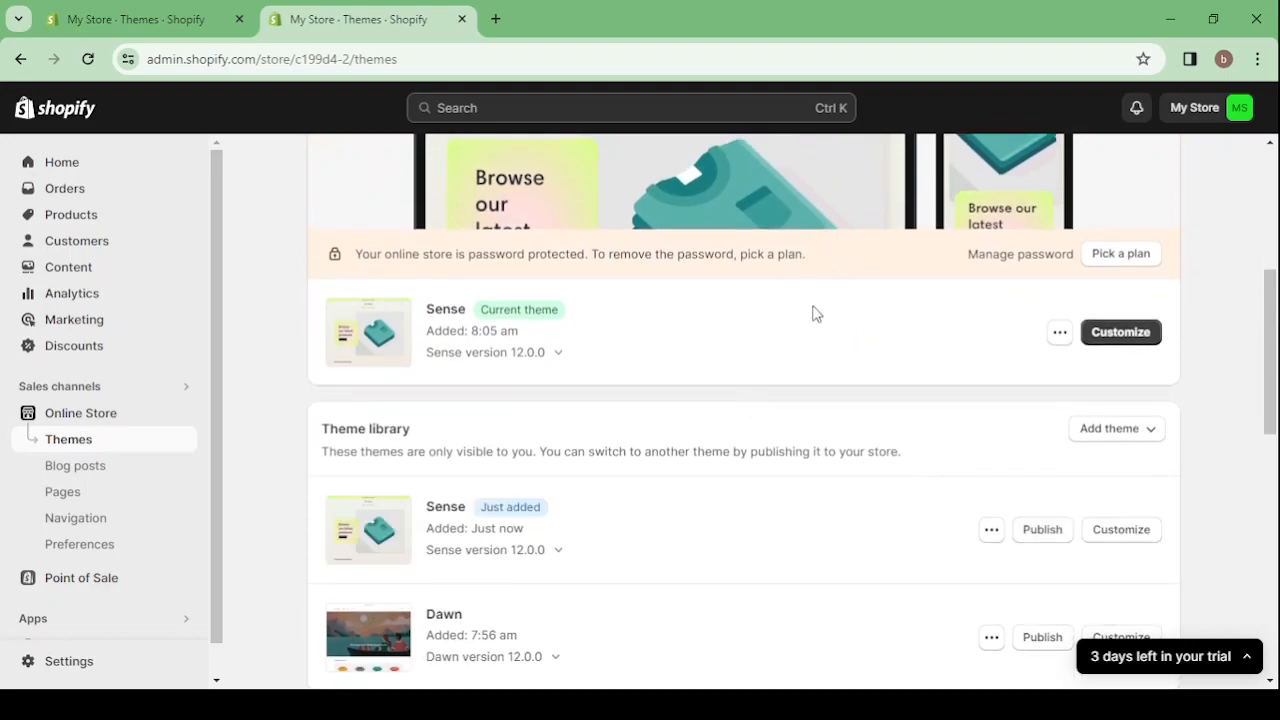
pyautogui.scroll(-1, 813, 314)
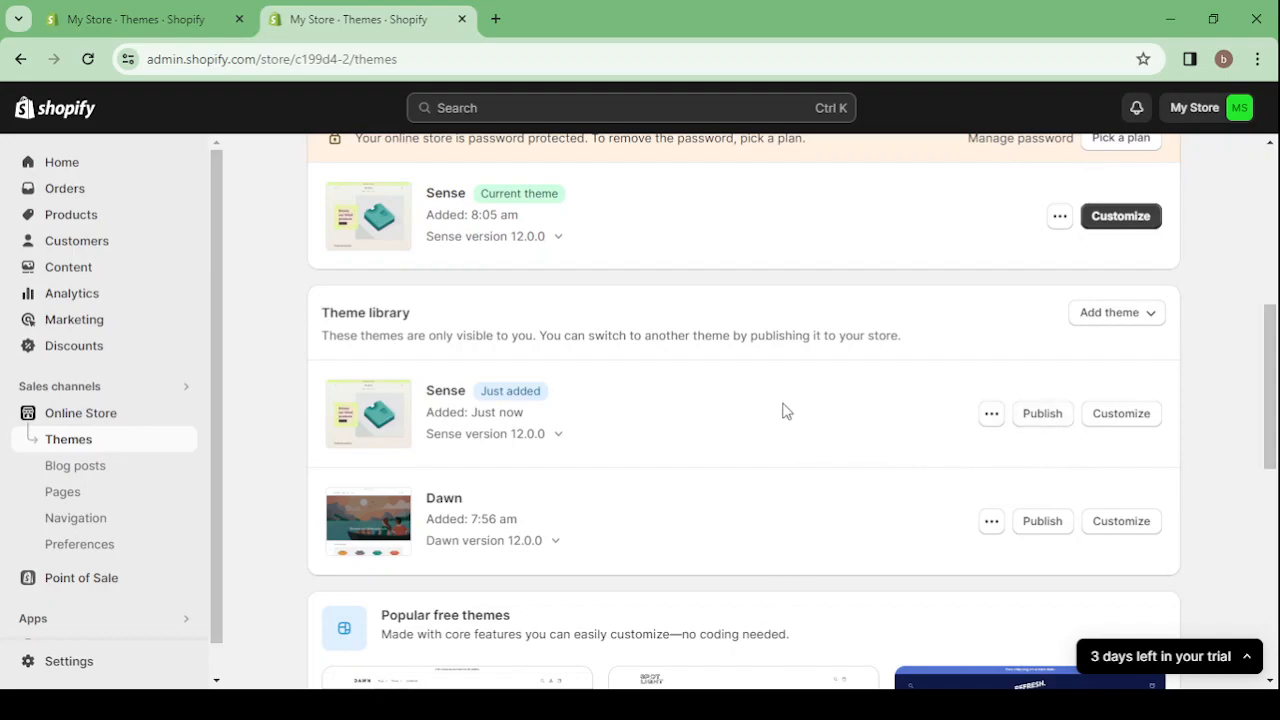
pyautogui.scroll(5, 786, 411)
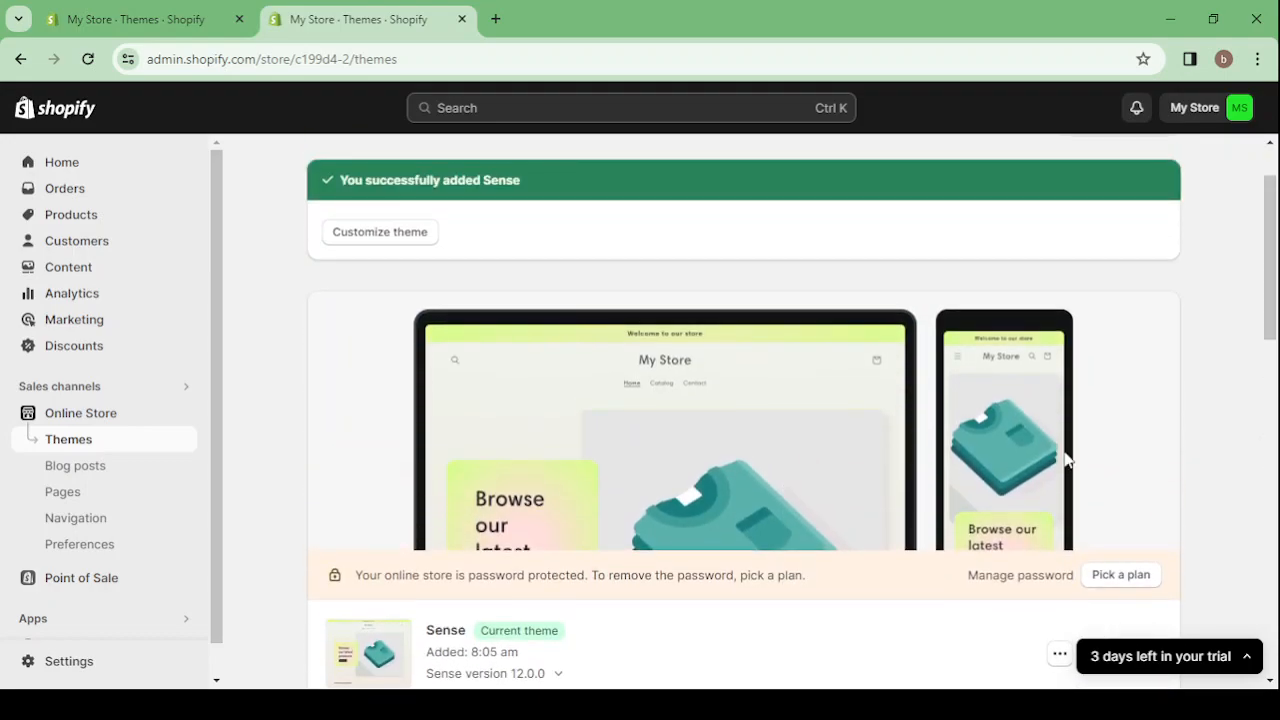
pyautogui.scroll(-2, 1067, 459)
pyautogui.click(1125, 543)
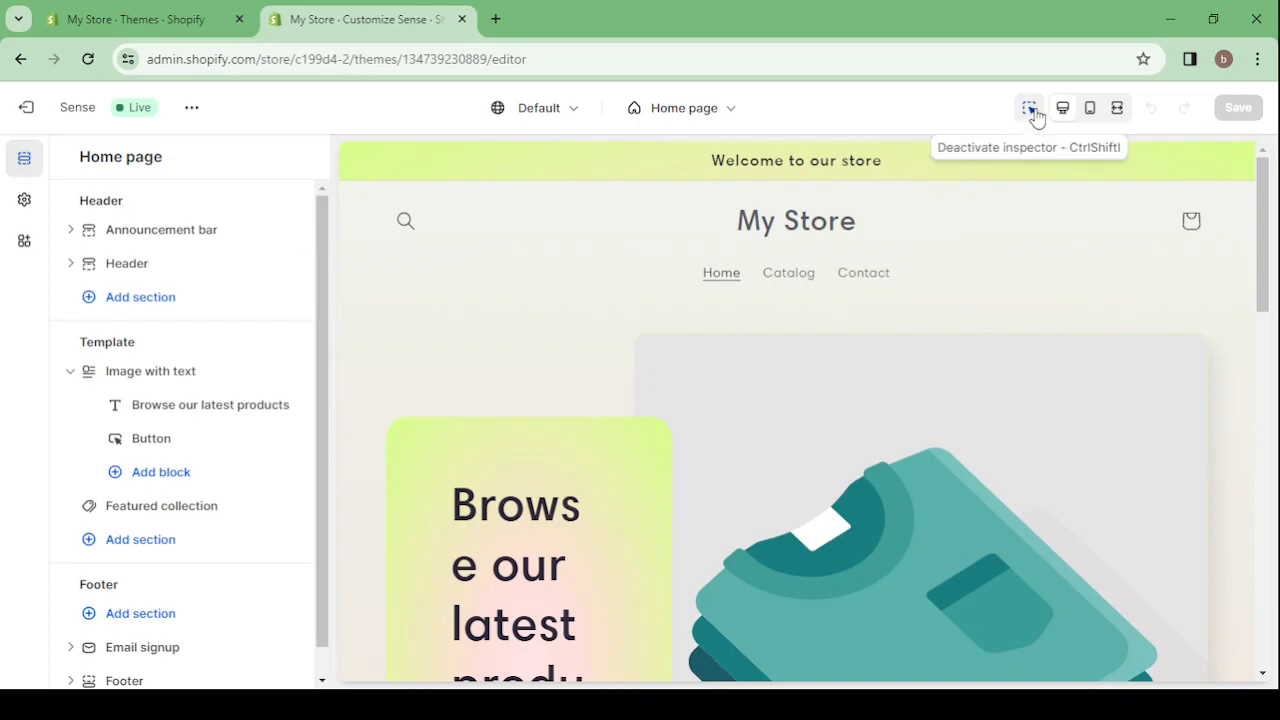
# Step: Inspect the settings of the home page's announcement bar, the Image with text section and its heading block
pyautogui.click(925, 172)
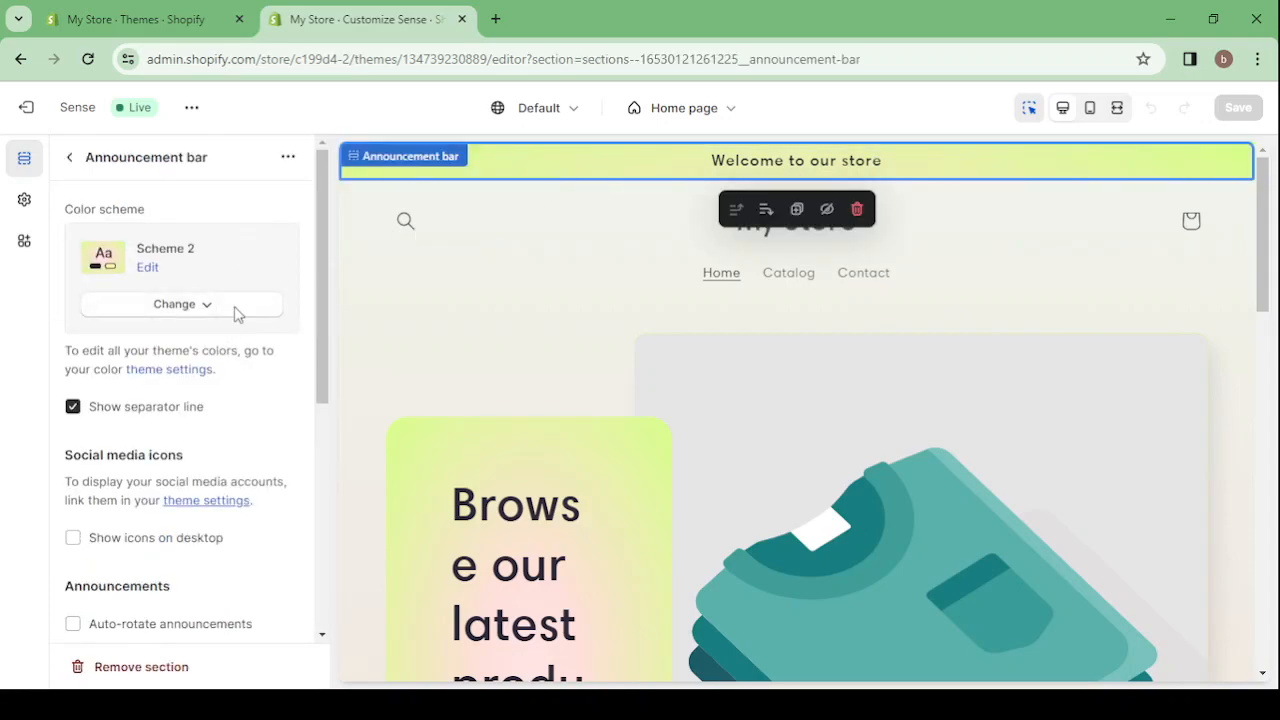
pyautogui.scroll(-5, 192, 414)
pyautogui.scroll(5, 196, 410)
pyautogui.click(813, 425)
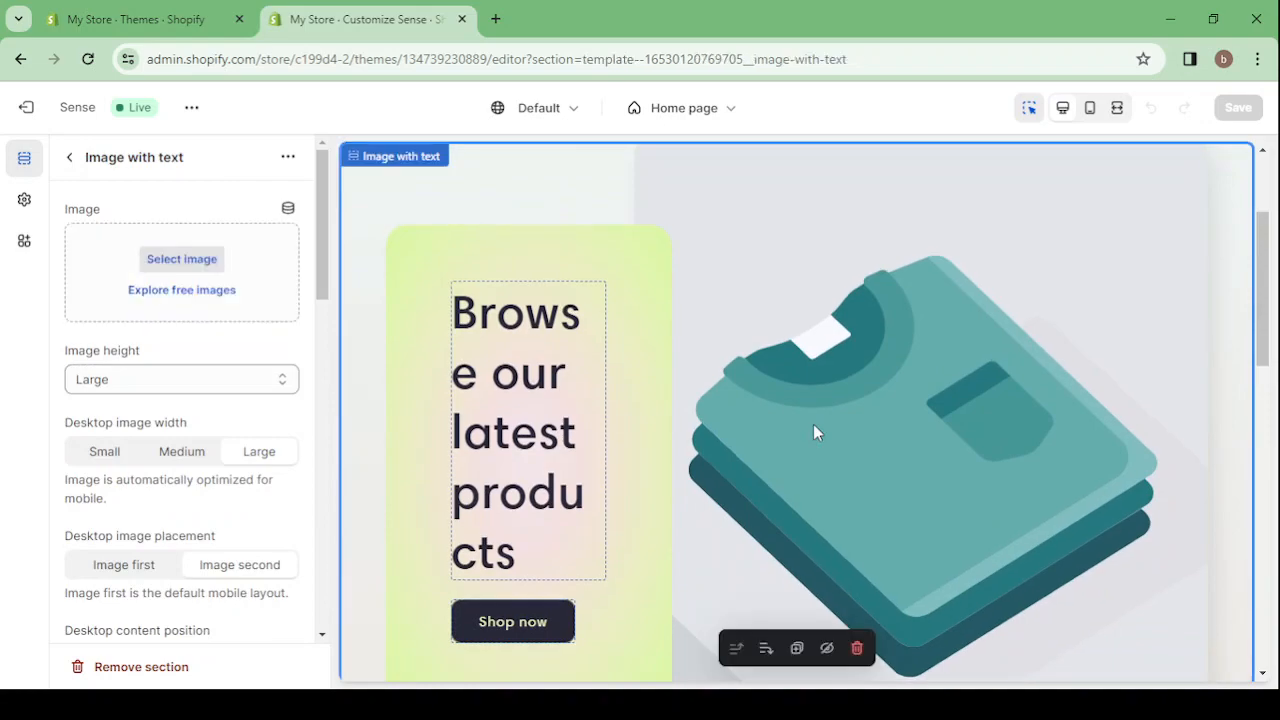
pyautogui.scroll(2, 720, 399)
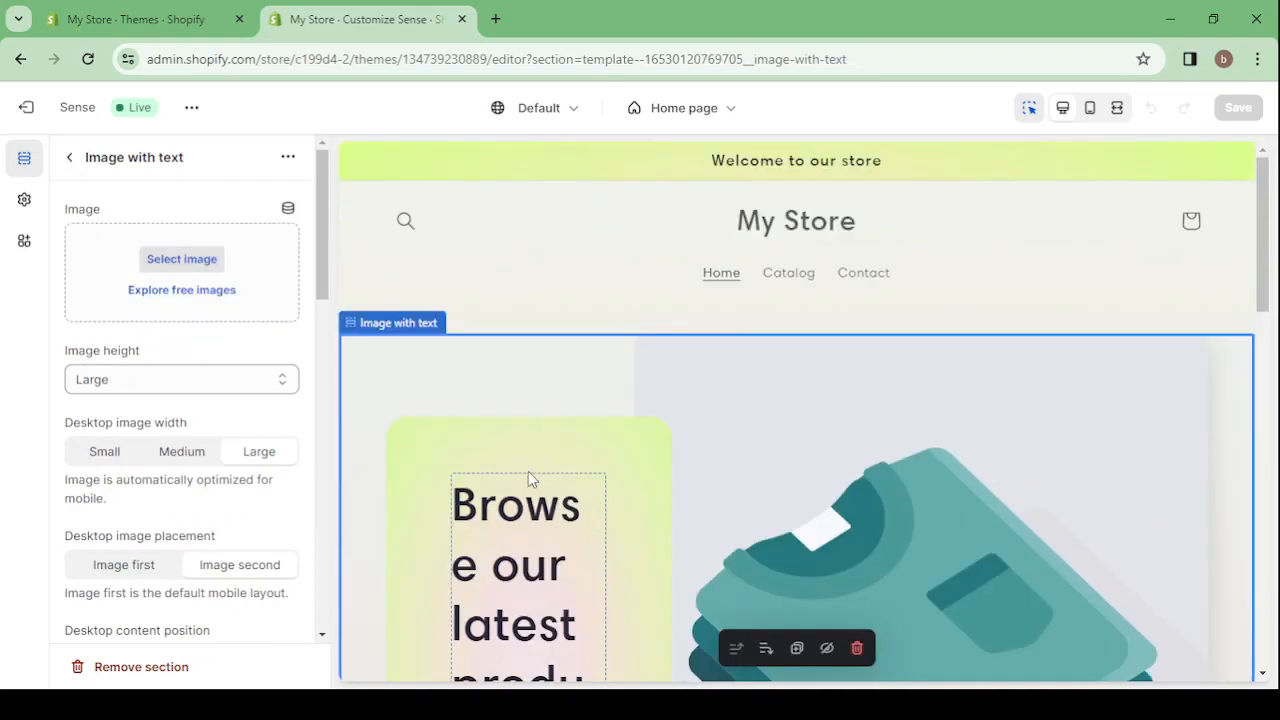
pyautogui.scroll(-1, 520, 505)
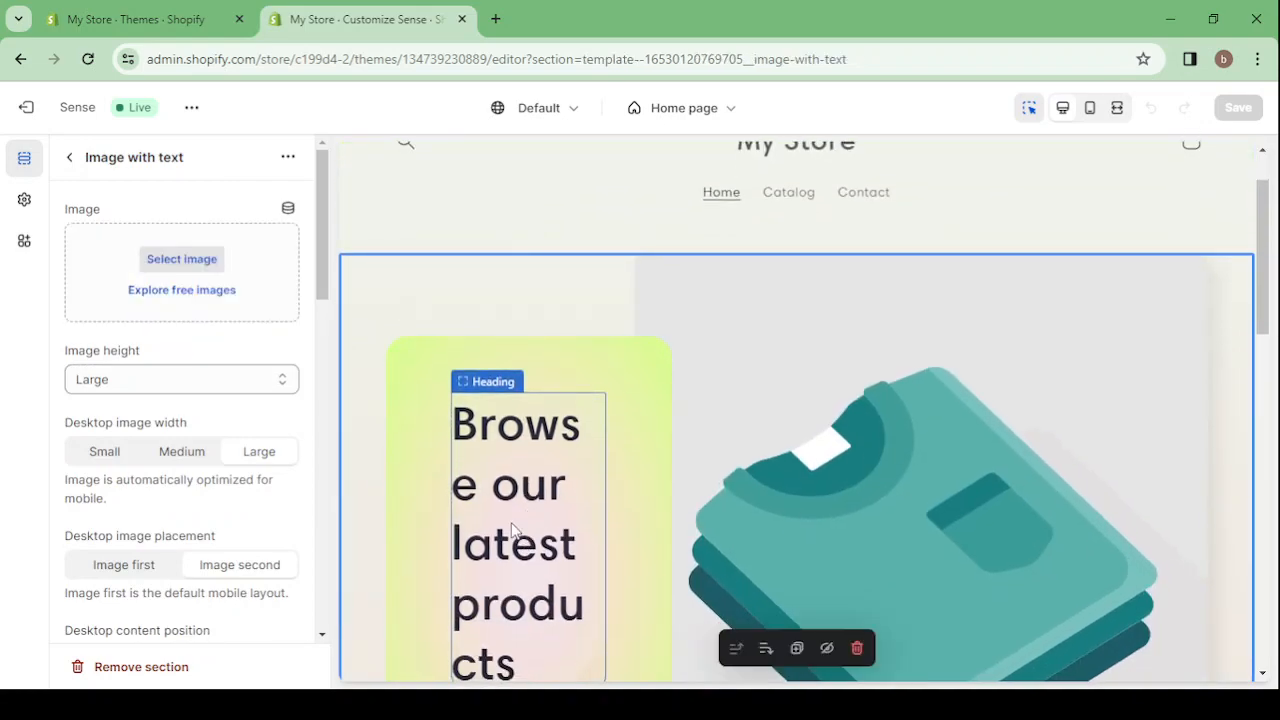
pyautogui.click(512, 530)
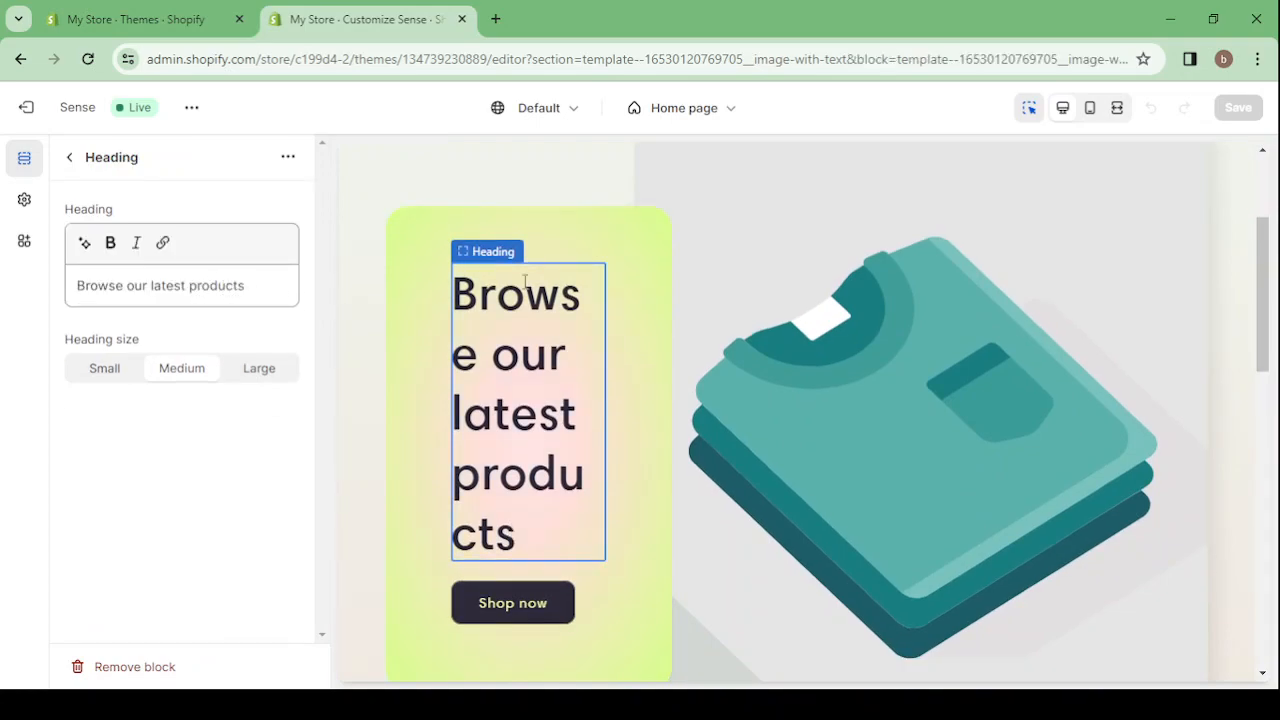
pyautogui.scroll(2, 900, 366)
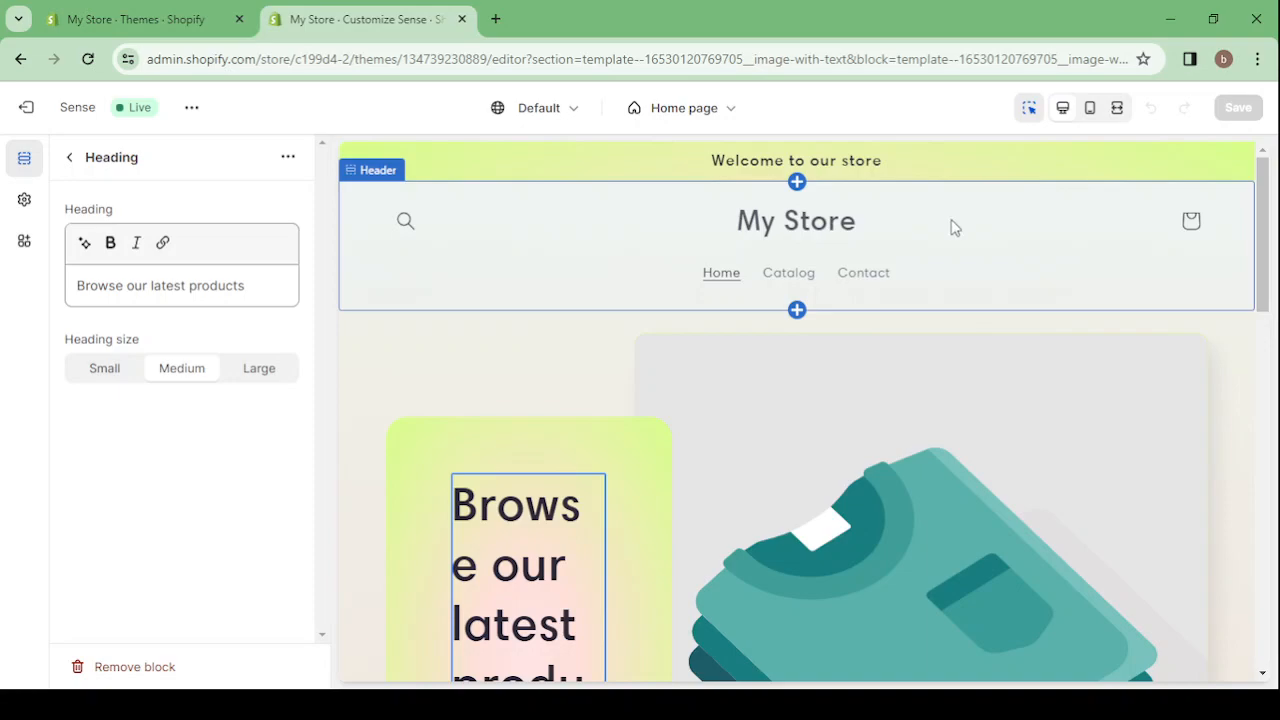
# Step: Enable auto-rotation of announcements in the announcement bar's settings
pyautogui.click(685, 153)
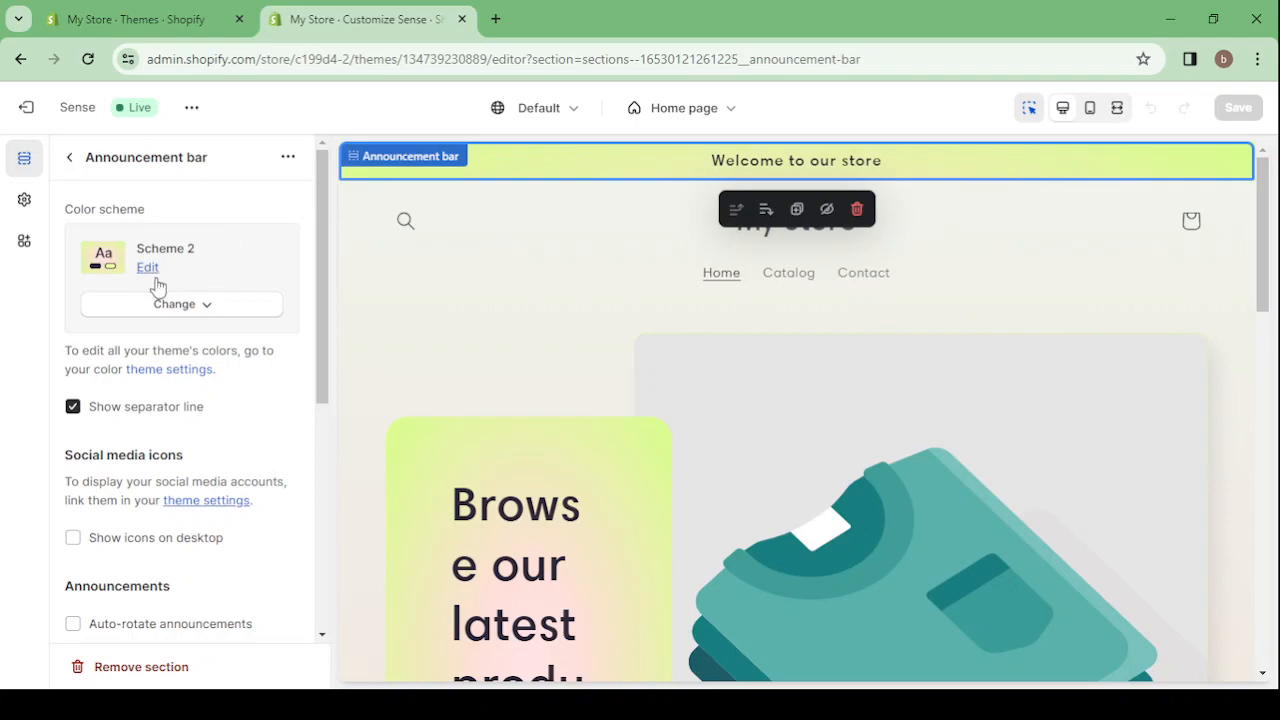
pyautogui.scroll(-3, 157, 287)
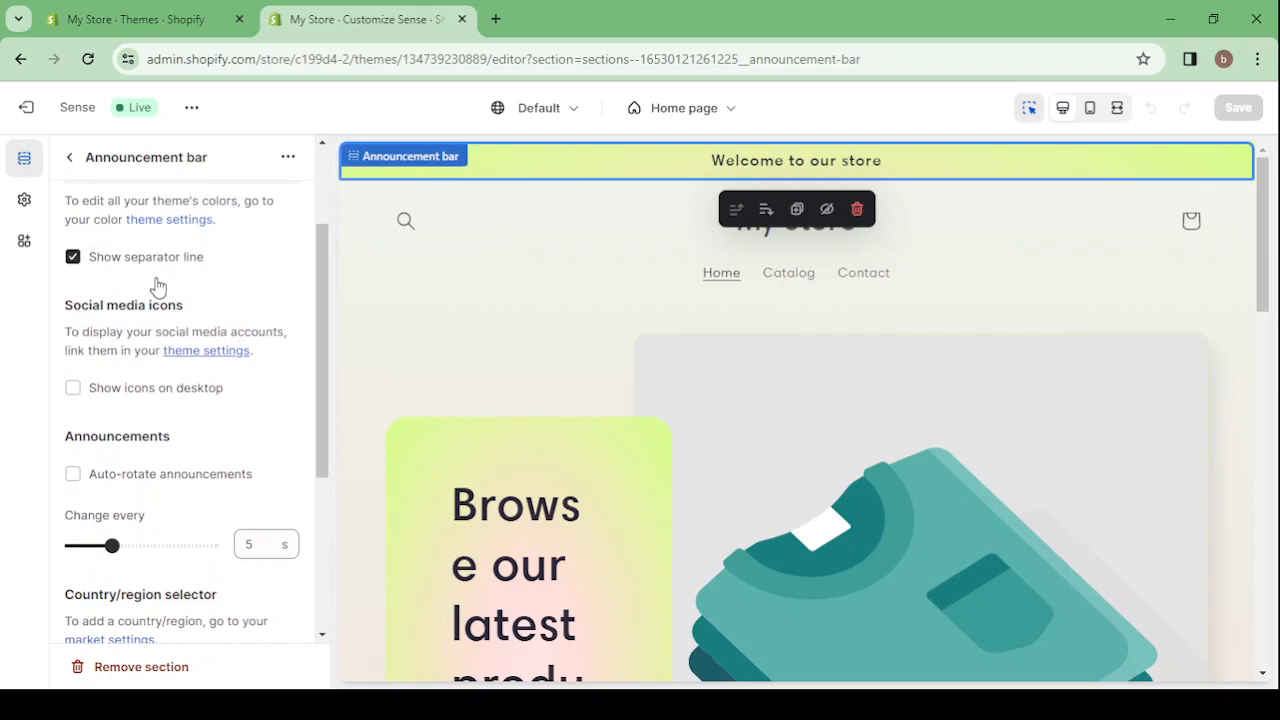
pyautogui.scroll(-4, 155, 285)
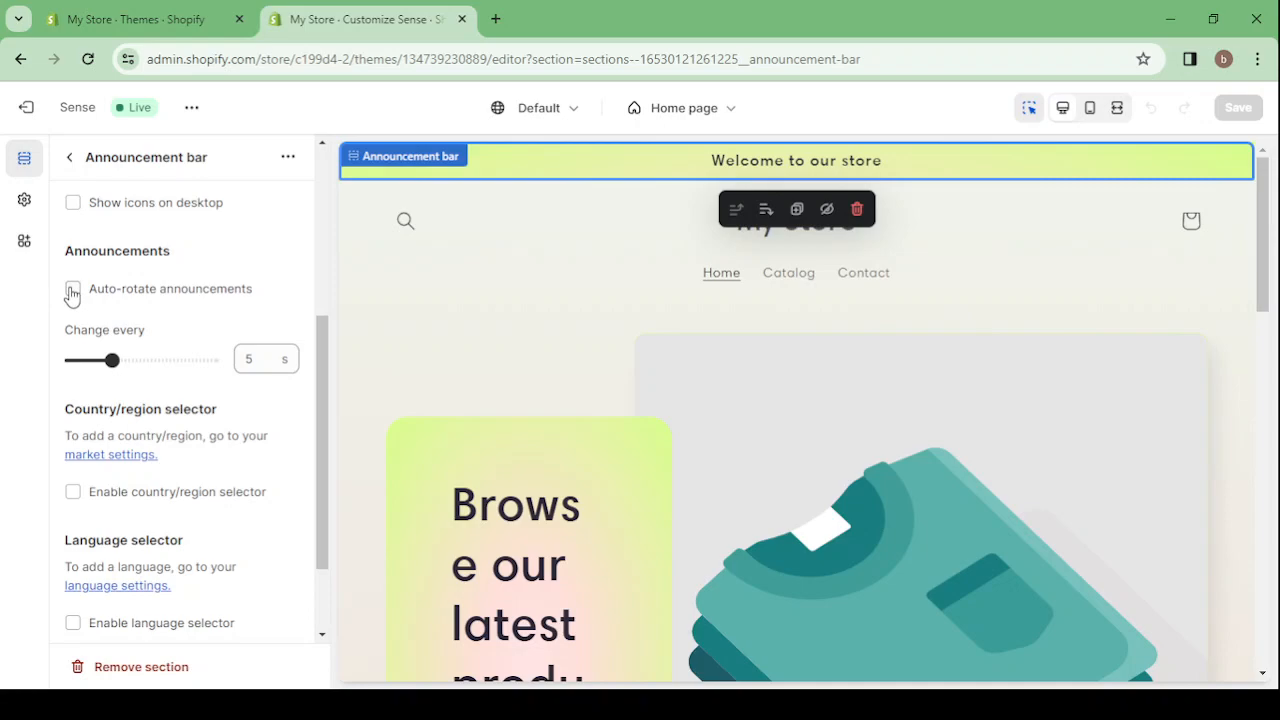
pyautogui.click(72, 290)
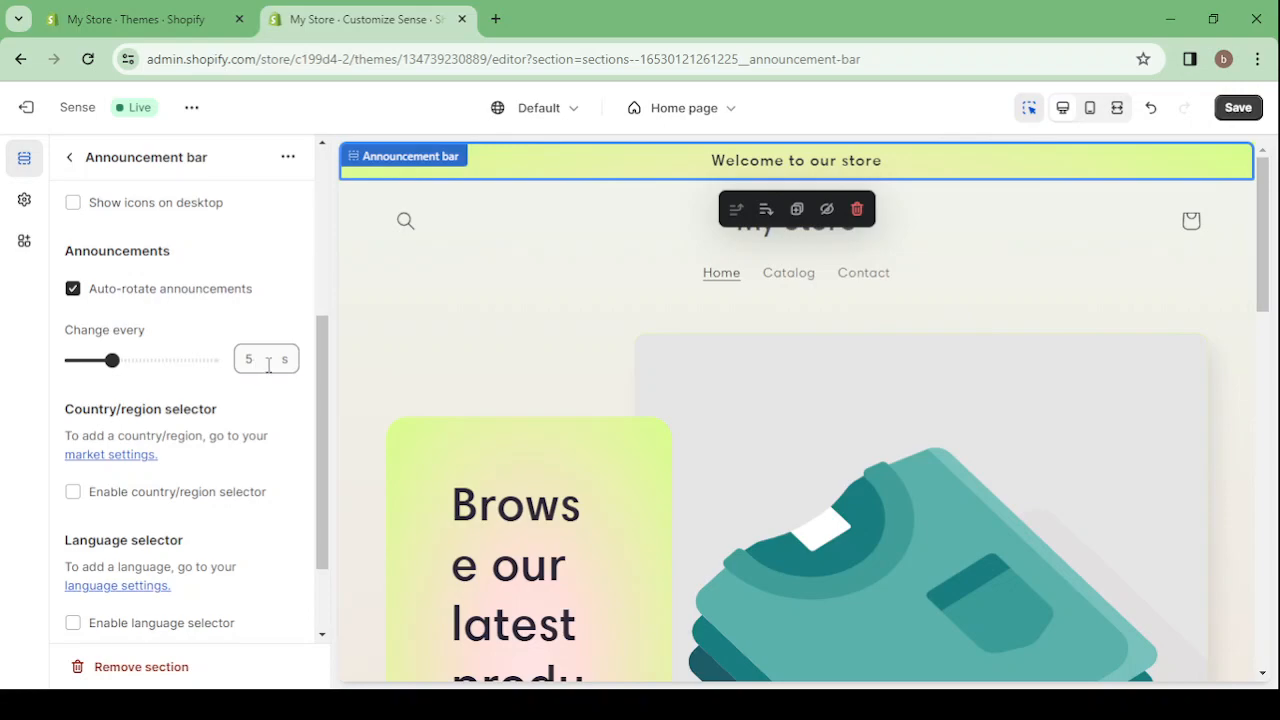
pyautogui.scroll(3, 228, 318)
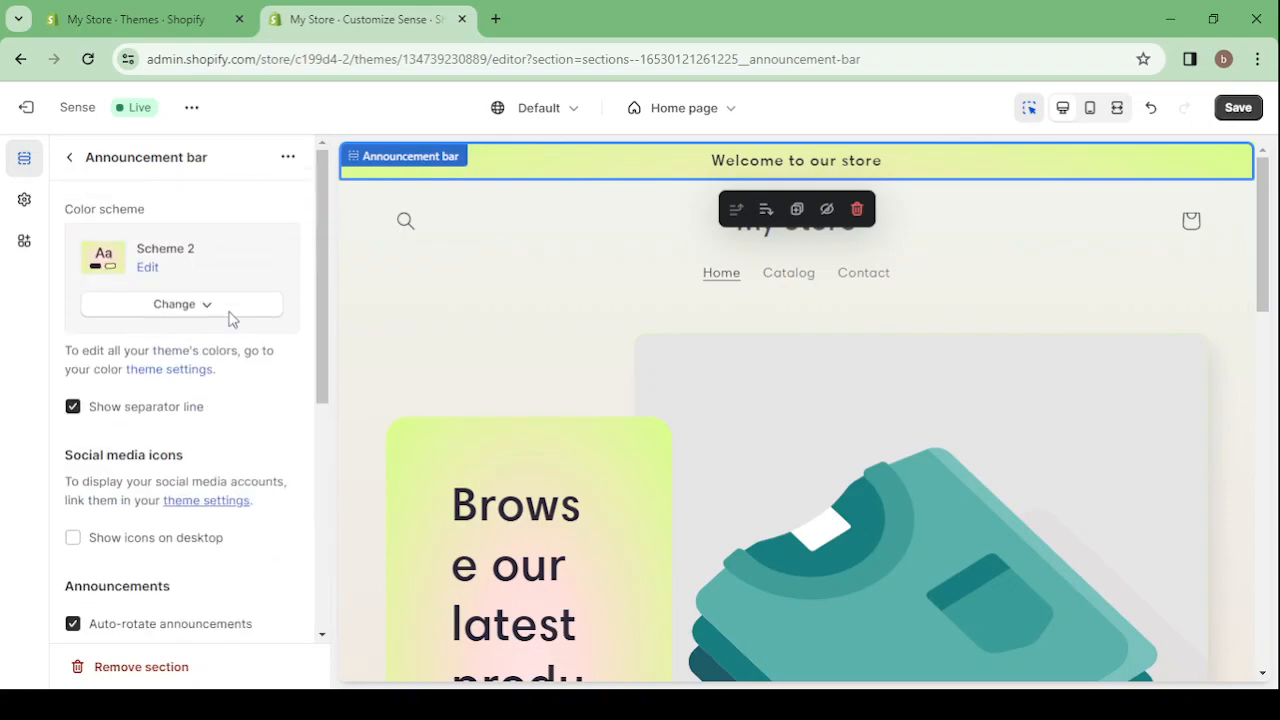
# Step: Open the "Welcome to our store" announcement block and change its text to "free shipping this week"
pyautogui.click(78, 170)
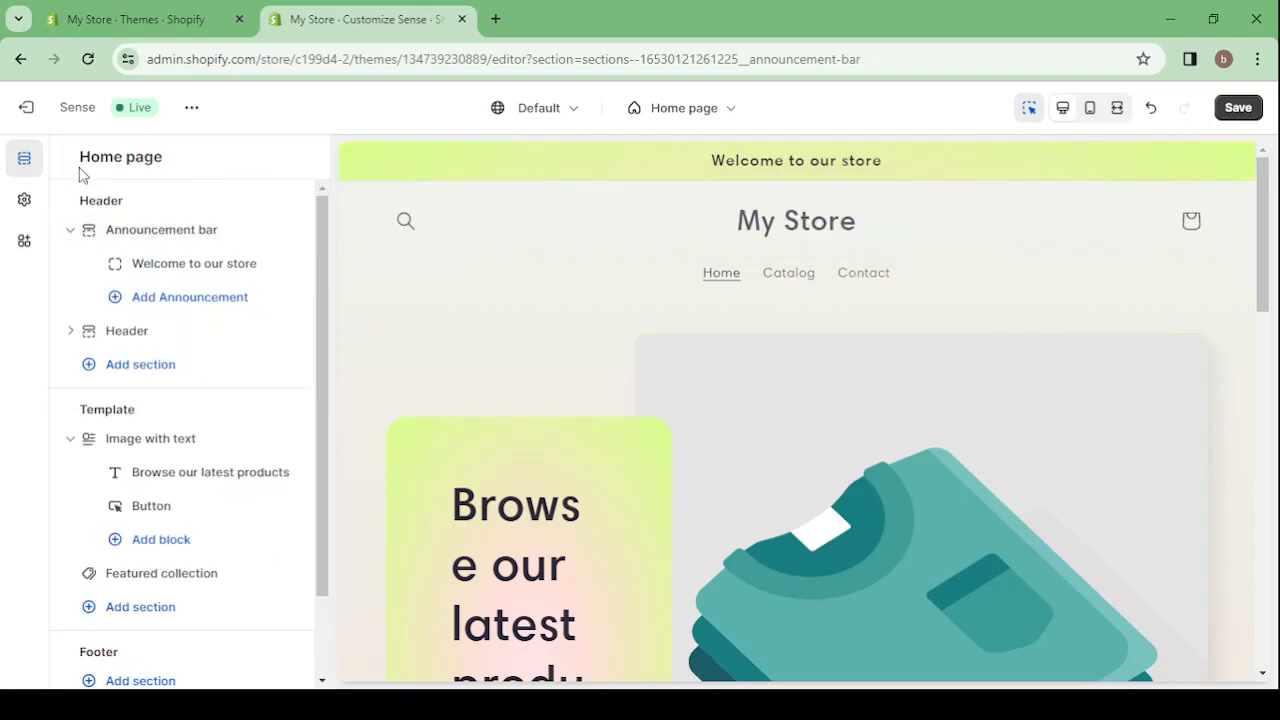
pyautogui.click(219, 268)
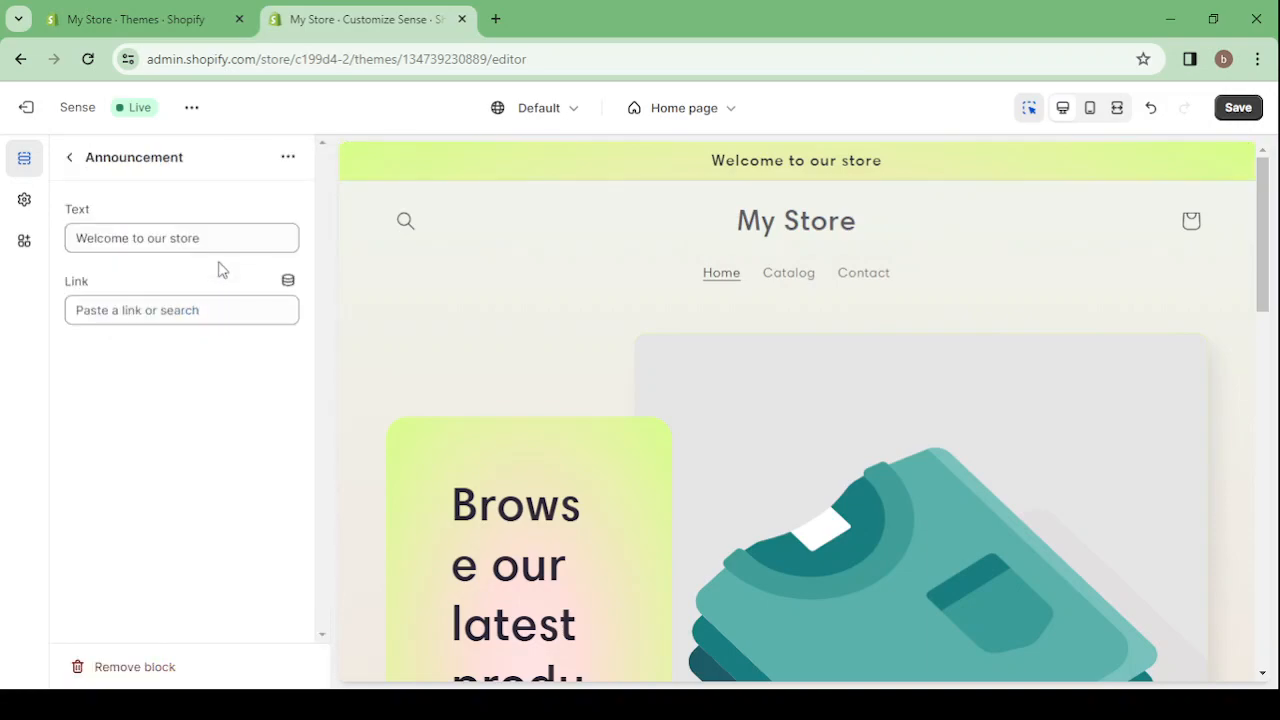
pyautogui.tripleClick(190, 237)
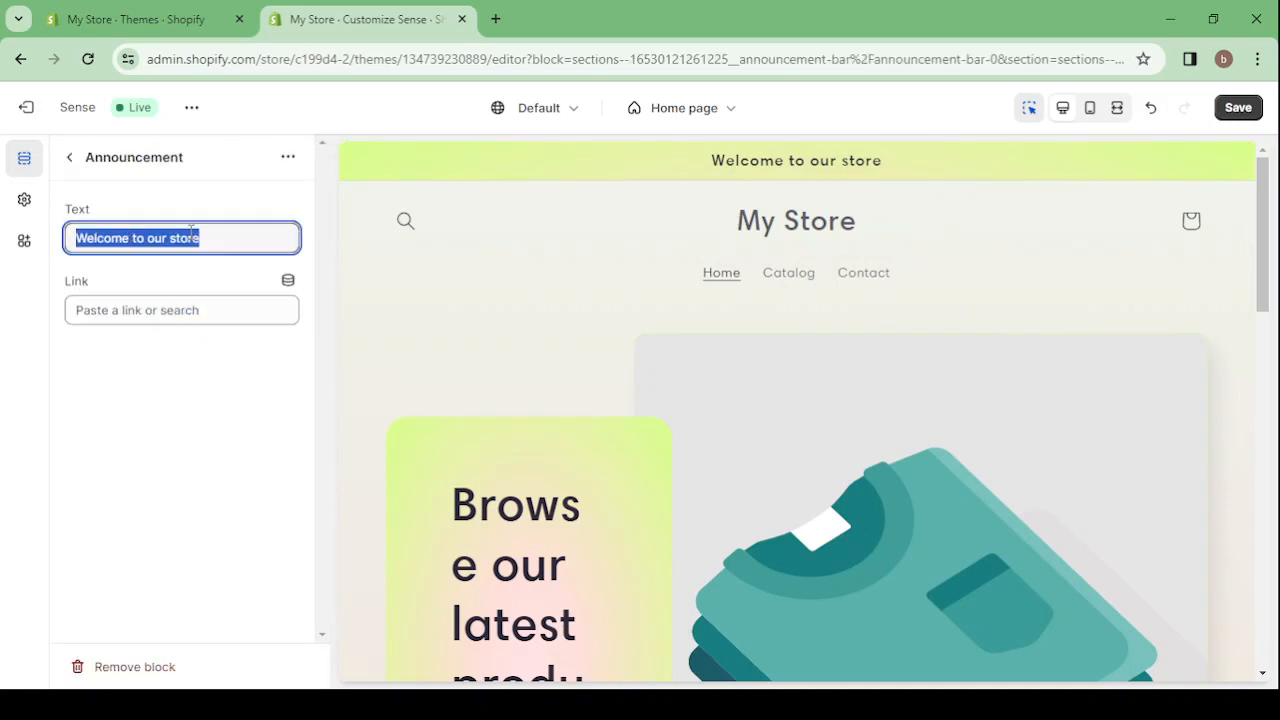
pyautogui.write('free shi')
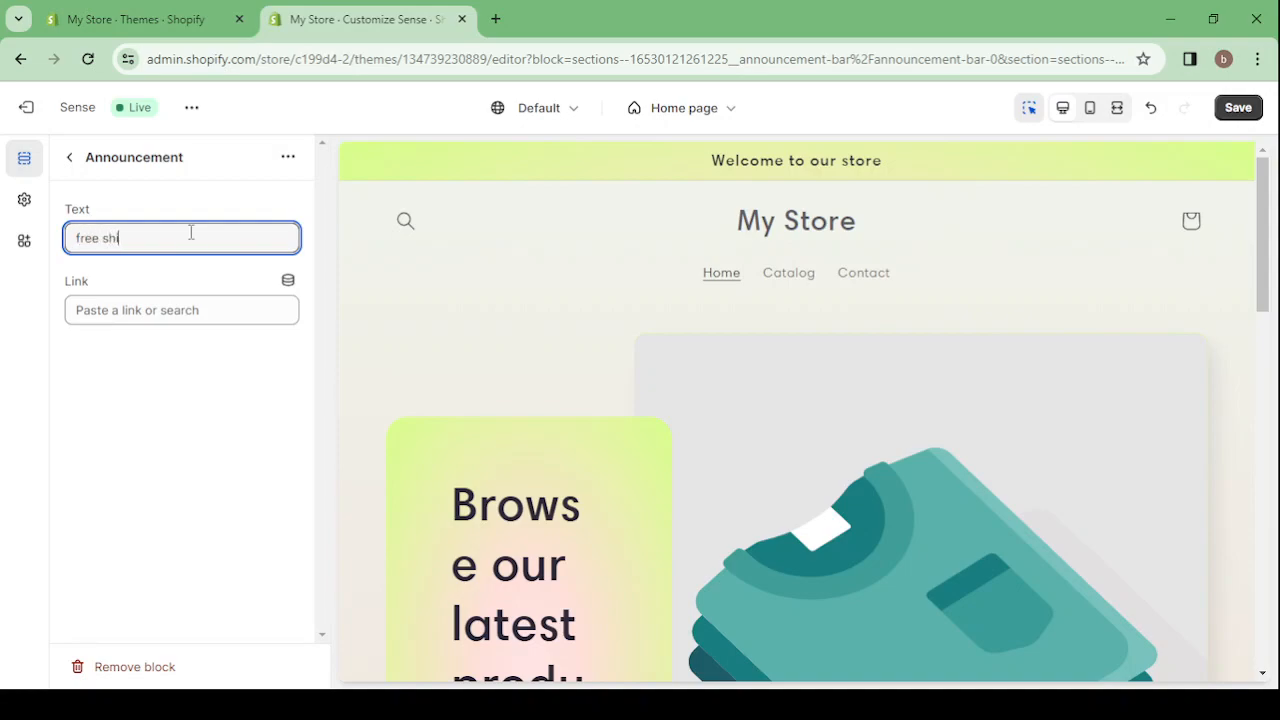
pyautogui.write('pping this week')
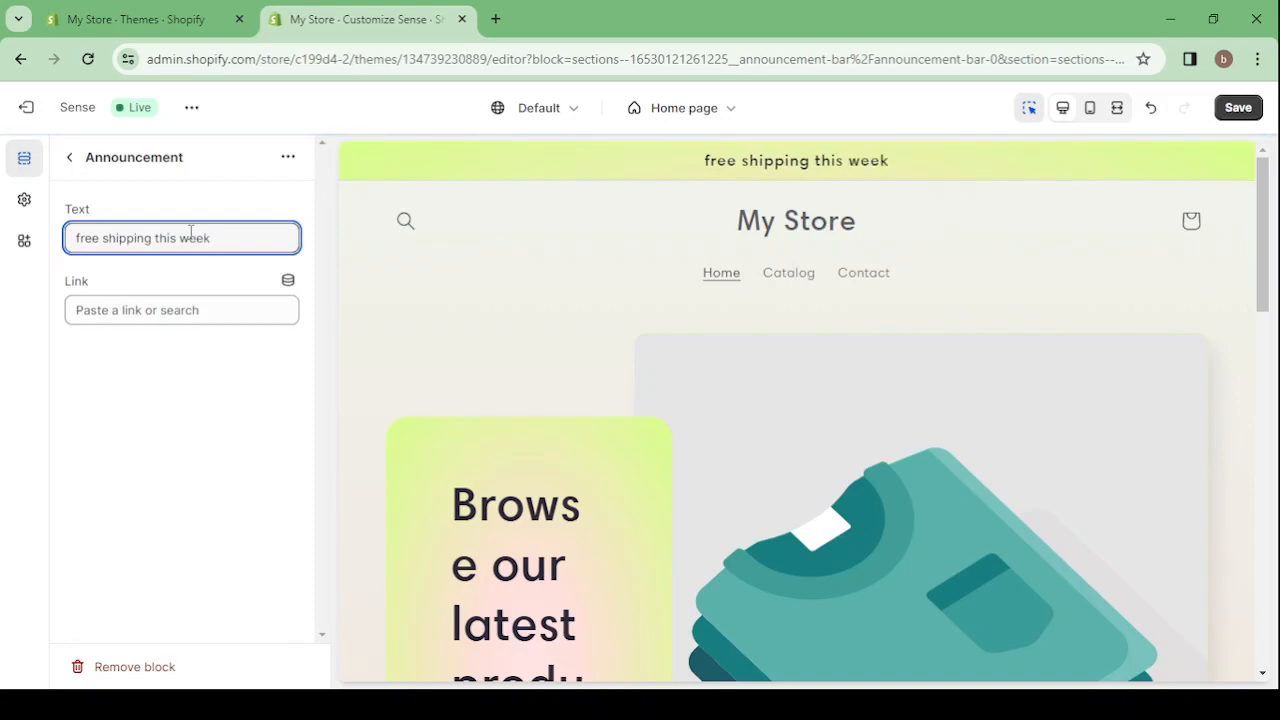
# Step: Rewrite the announcement text in capitals as "FREE SHIPPING THIS WEEK"
pyautogui.press('BackSpace')
pyautogui.press('BackSpace')
pyautogui.press('BackSpace')
pyautogui.press('BackSpace')
pyautogui.press('BackSpace')
pyautogui.press('BackSpace')
pyautogui.press('BackSpace')
pyautogui.press('BackSpace')
pyautogui.press('BackSpace')
pyautogui.press('BackSpace')
pyautogui.press('BackSpace')
pyautogui.press('BackSpace')
pyautogui.press('BackSpace')
pyautogui.press('BackSpace')
pyautogui.press('BackSpace')
pyautogui.press('BackSpace')
pyautogui.press('BackSpace')
pyautogui.press('BackSpace')
pyautogui.press('BackSpace')
pyautogui.press('BackSpace')
pyautogui.press('BackSpace')
pyautogui.press('BackSpace')
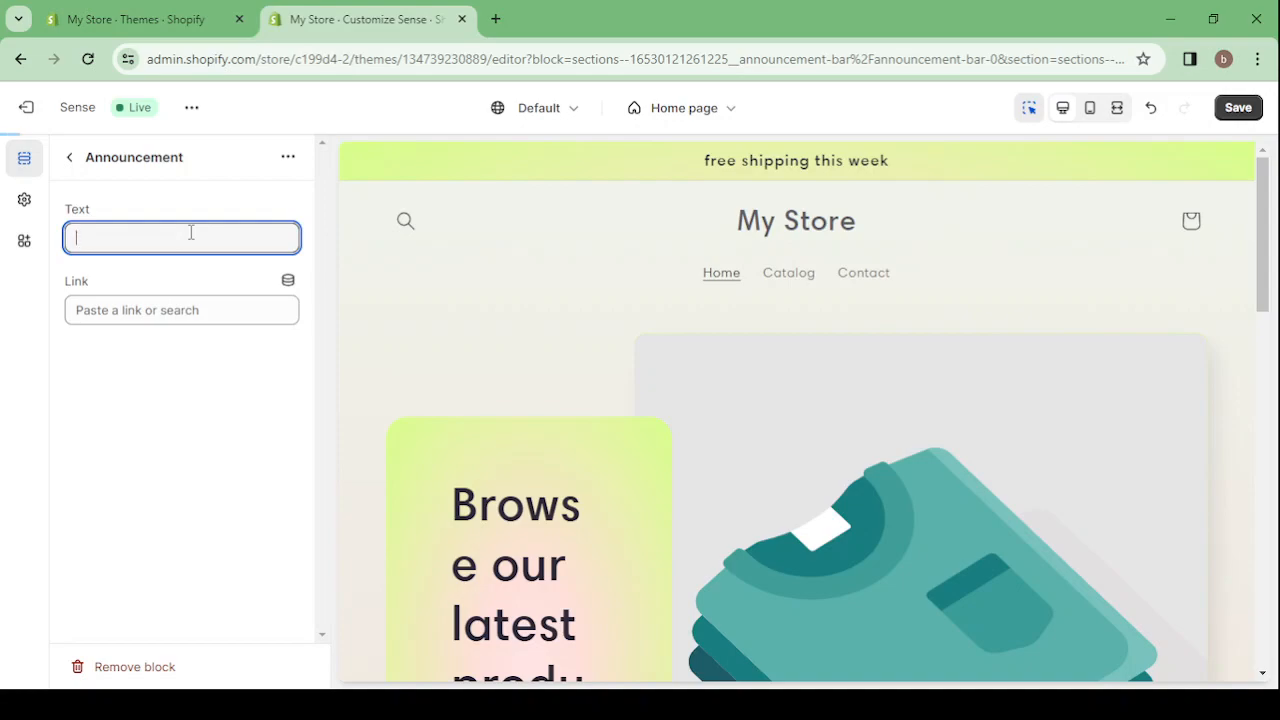
pyautogui.write('FRE')
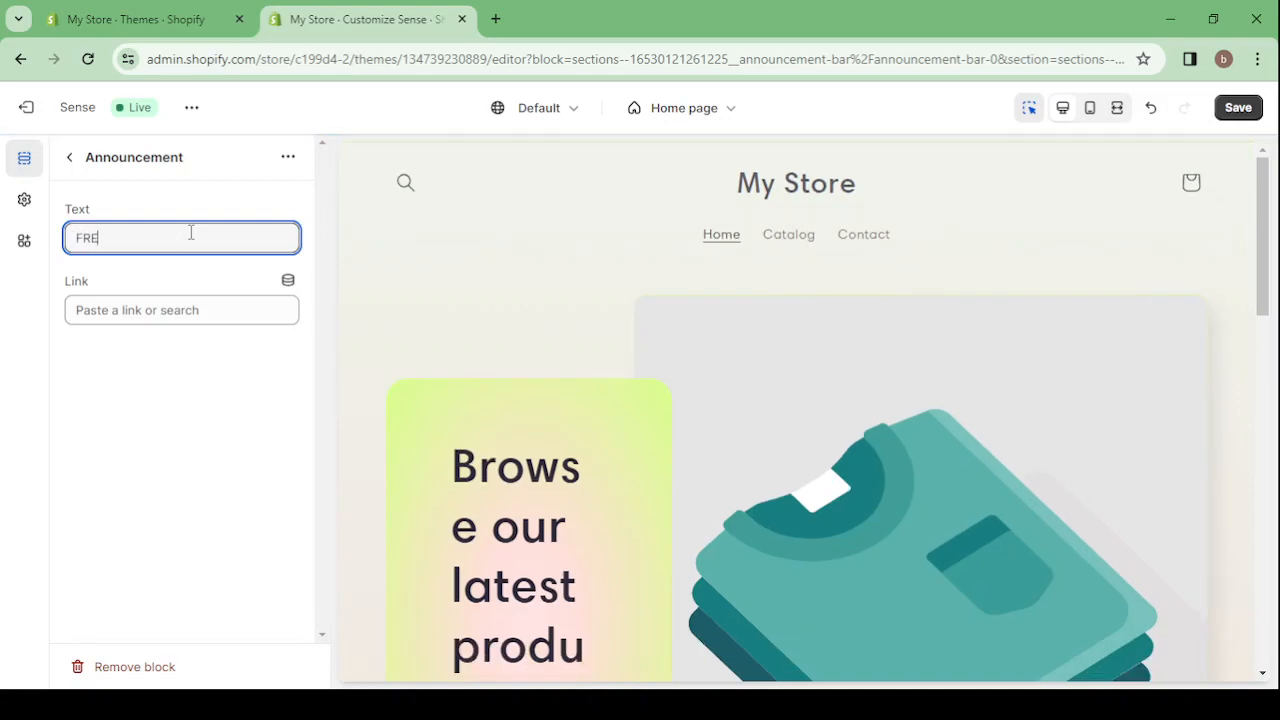
pyautogui.write('E F')
pyautogui.press('BackSpace')
pyautogui.write('SHIPPING THIS W')
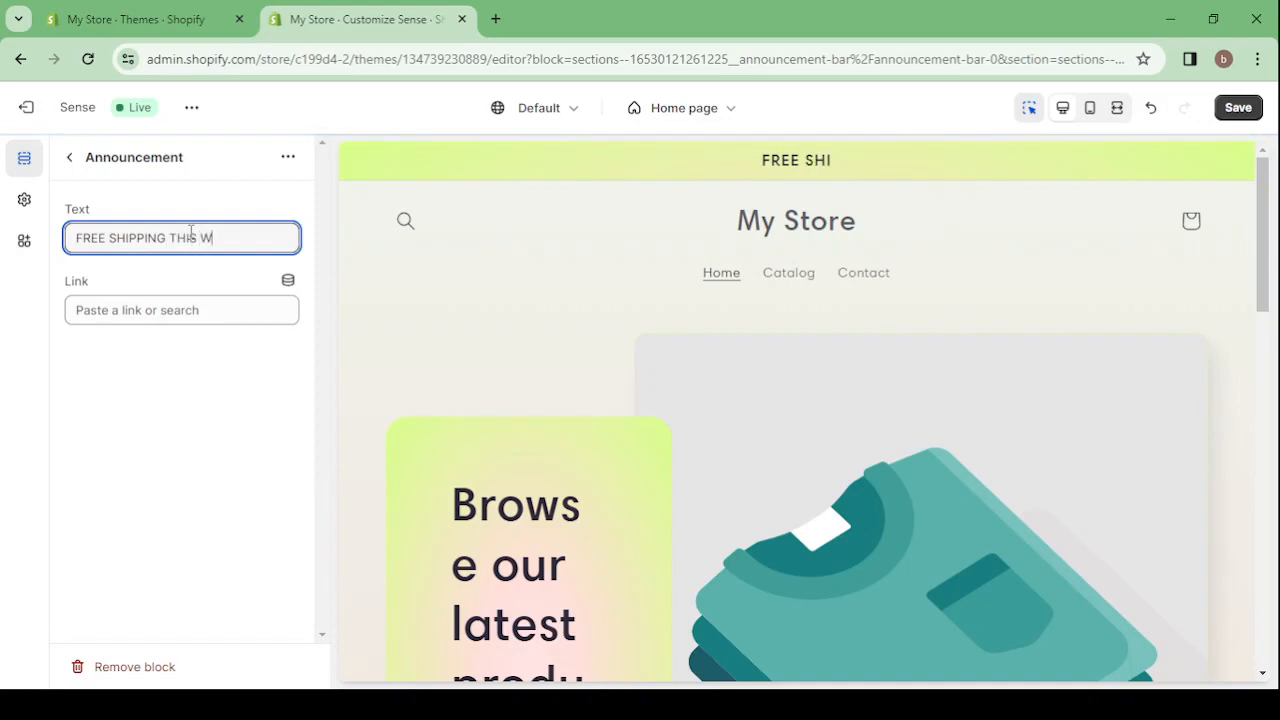
pyautogui.write('EEK')
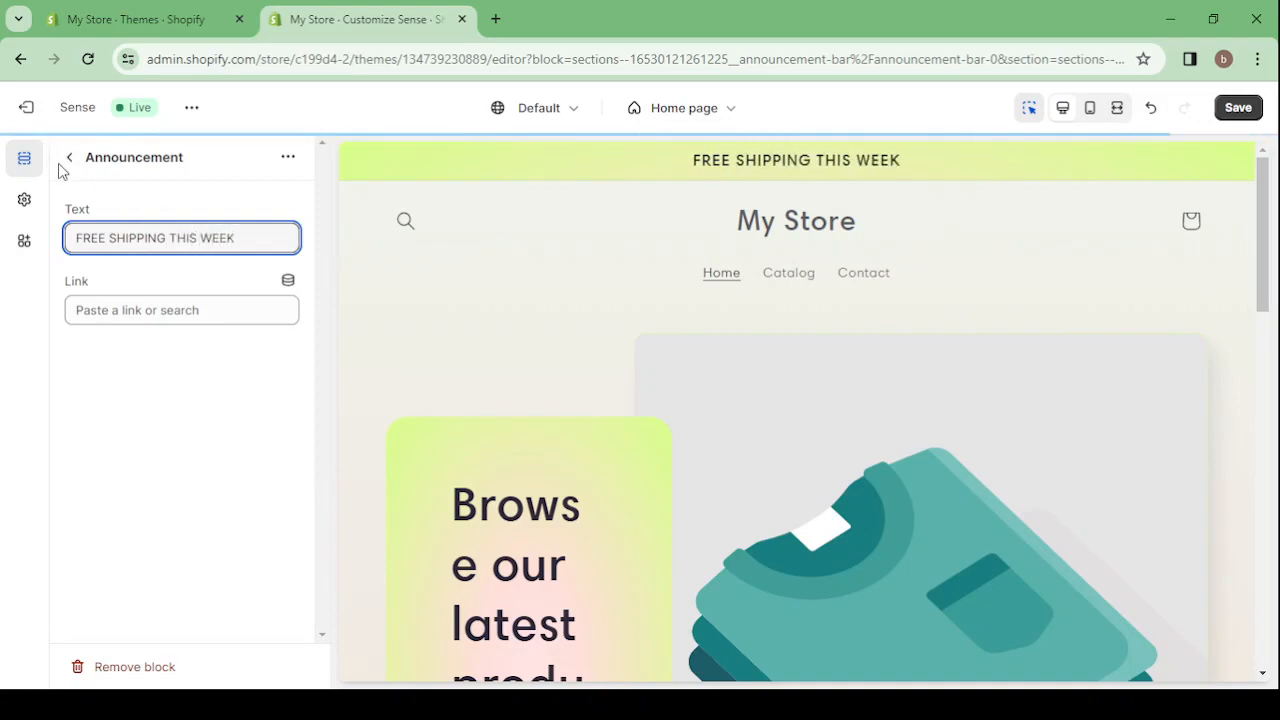
# Step: Add a second announcement to the announcement bar with the text "50% OFF TODAY ONLY"
pyautogui.click(67, 162)
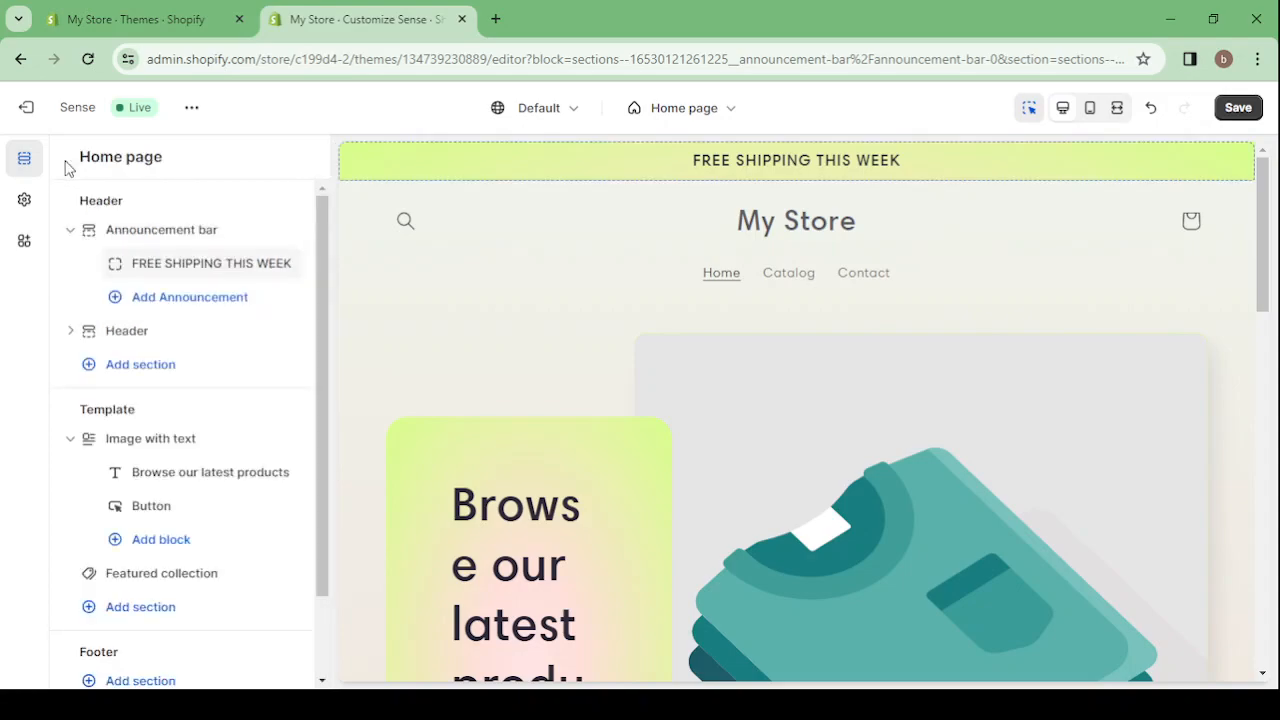
pyautogui.click(172, 300)
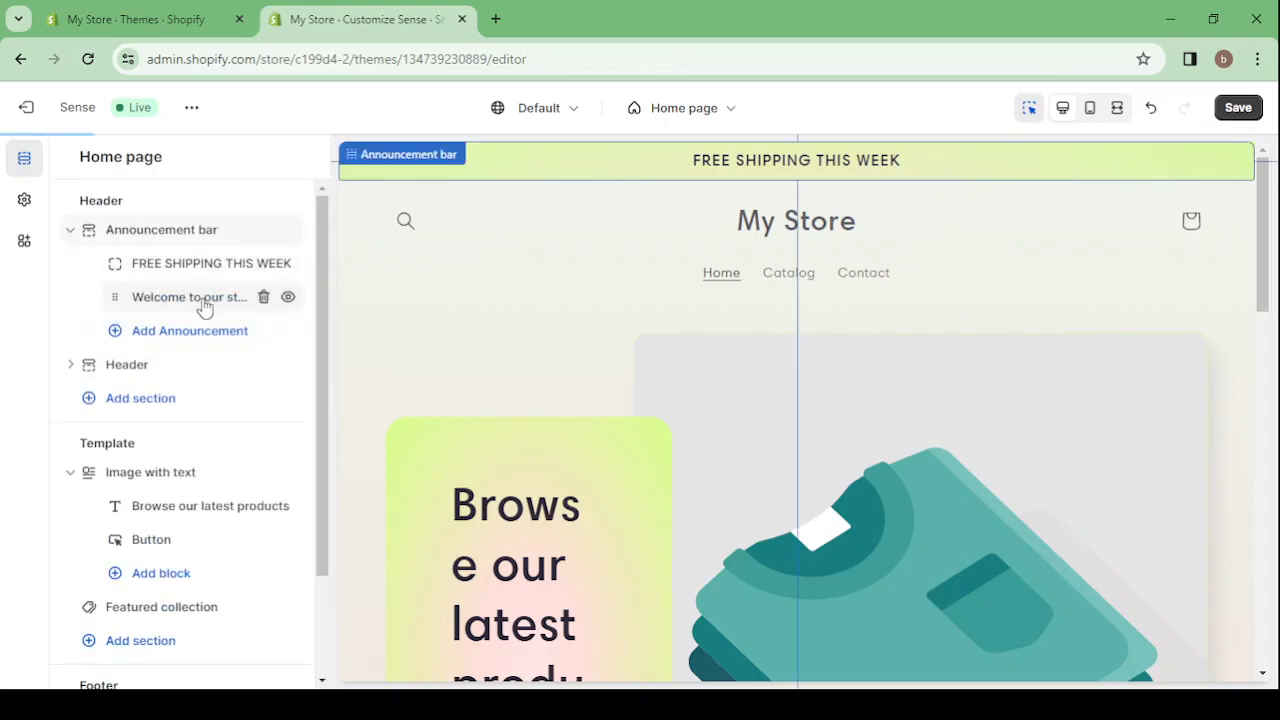
pyautogui.doubleClick(190, 298)
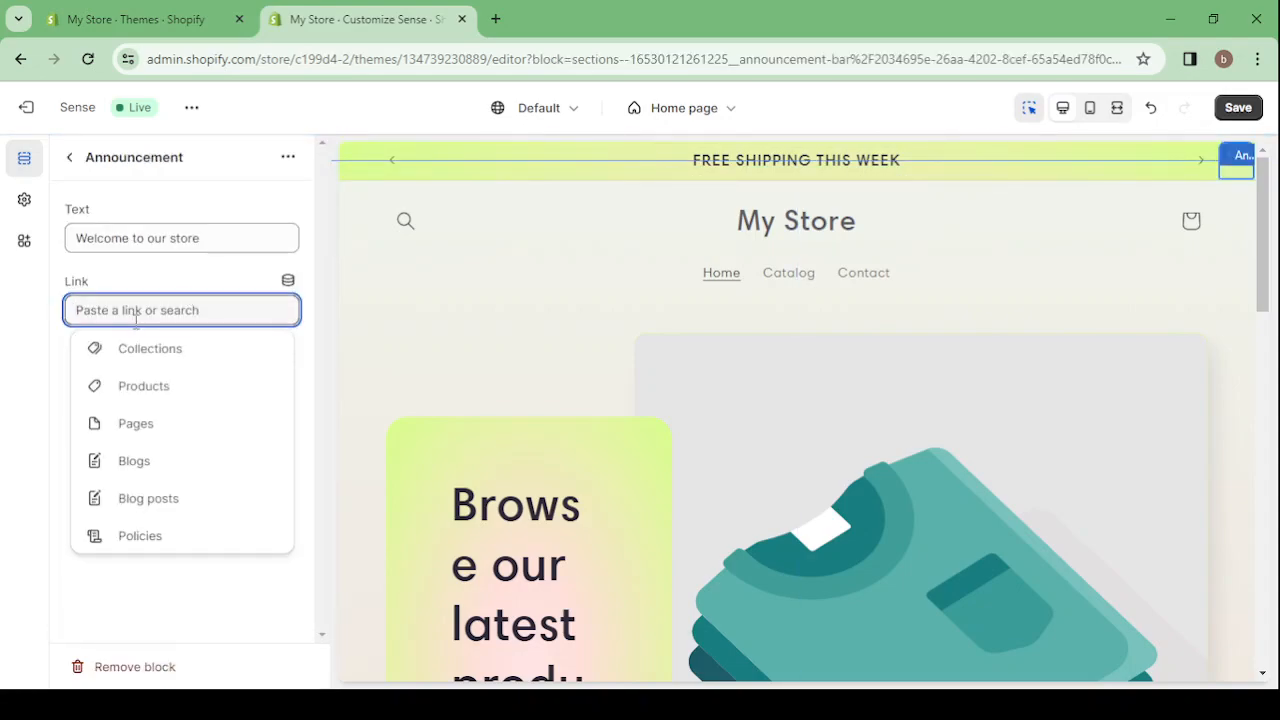
pyautogui.click(157, 240)
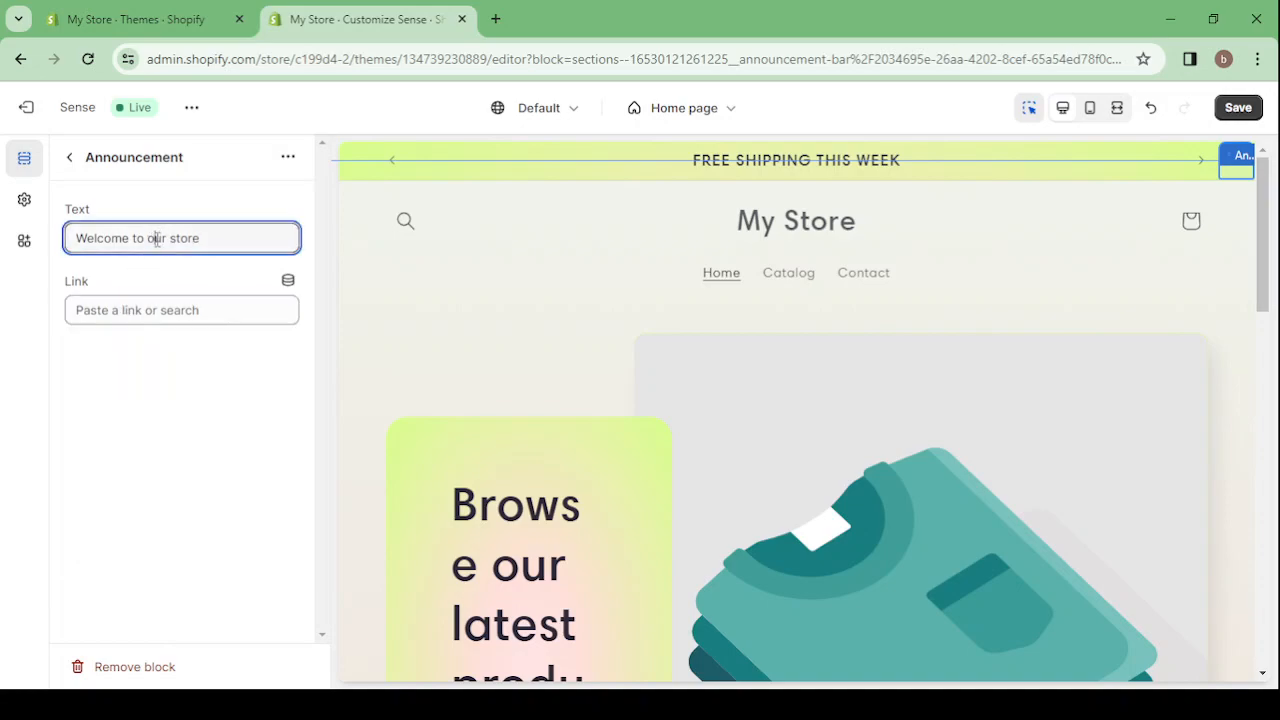
pyautogui.tripleClick(157, 238)
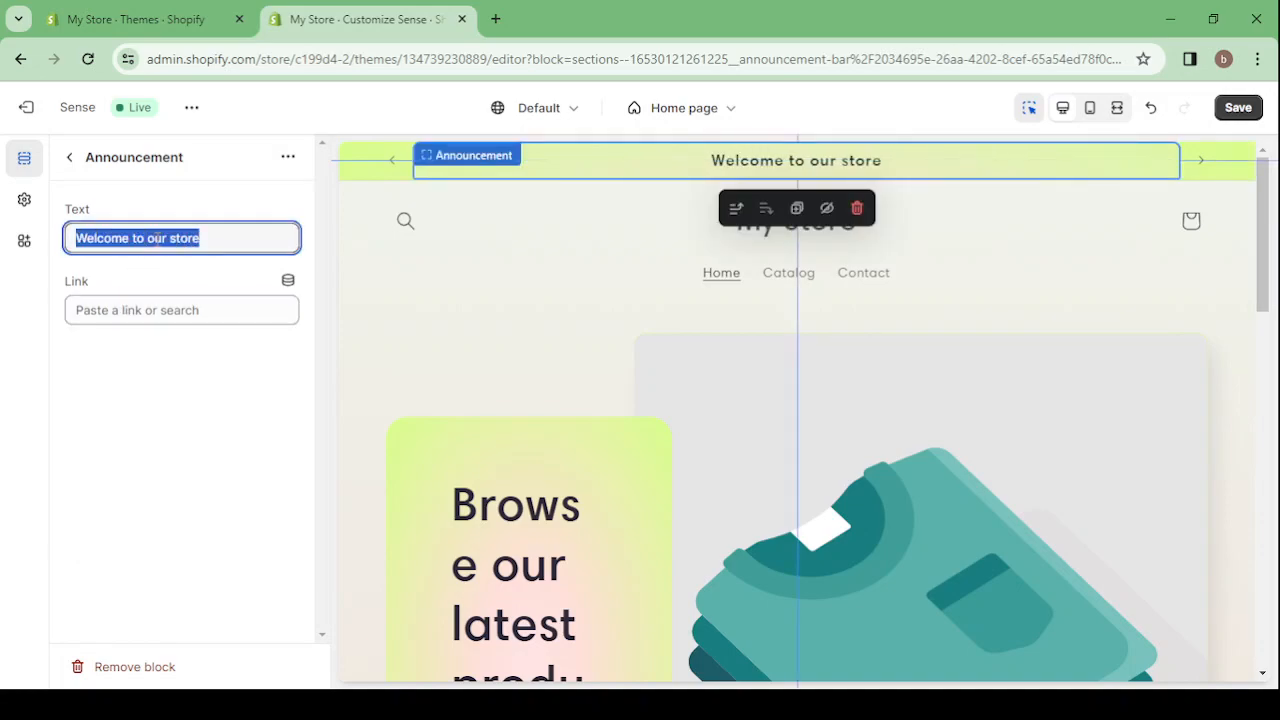
pyautogui.write('50%')
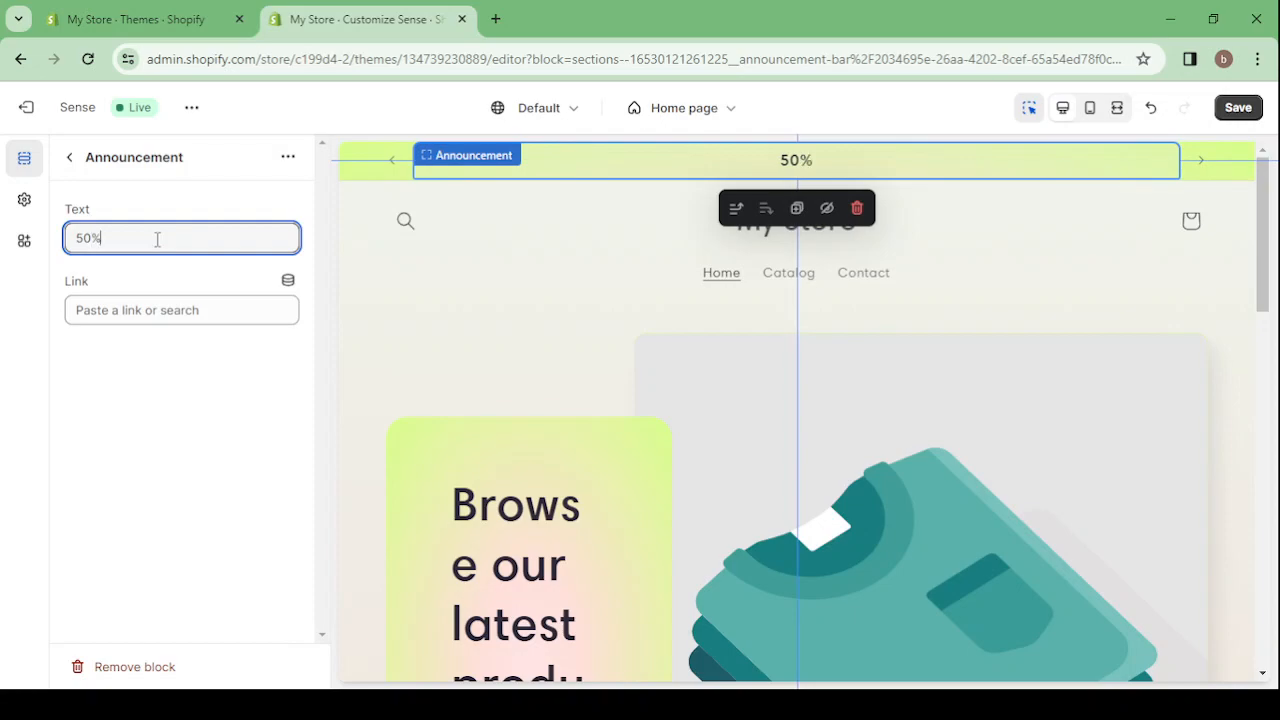
pyautogui.write(' OFF TODAY ONLY')
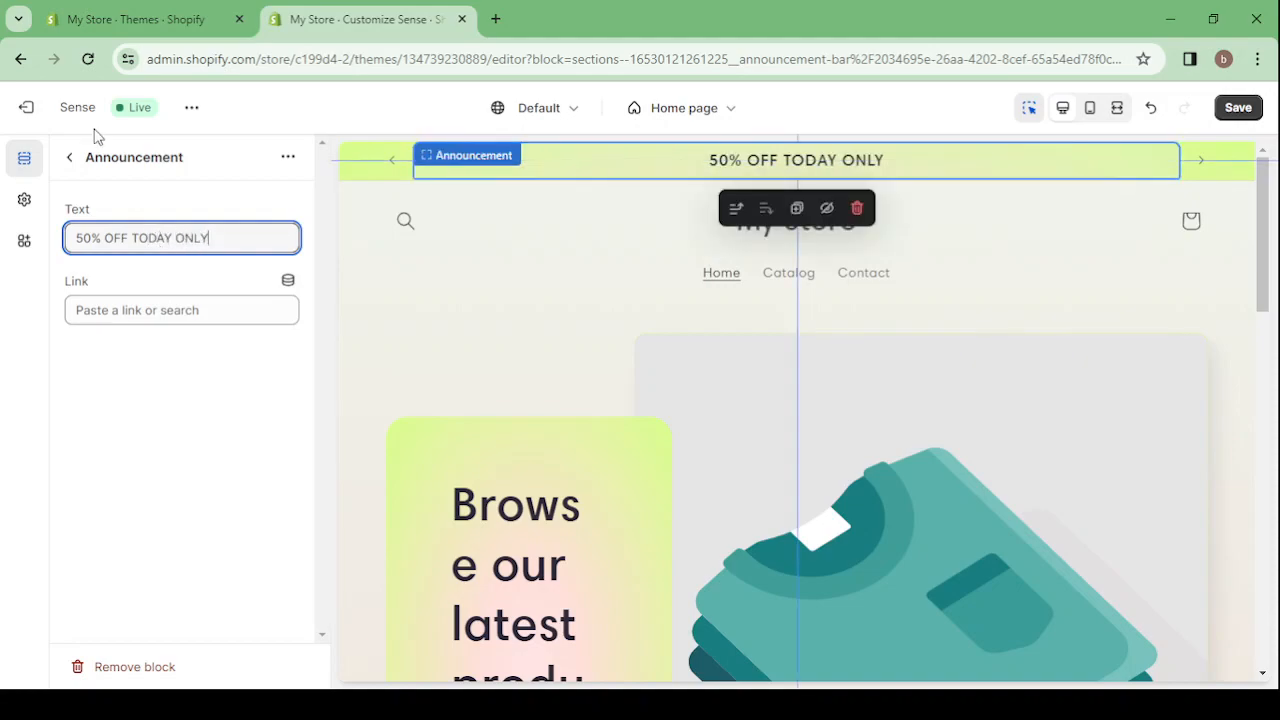
pyautogui.click(72, 159)
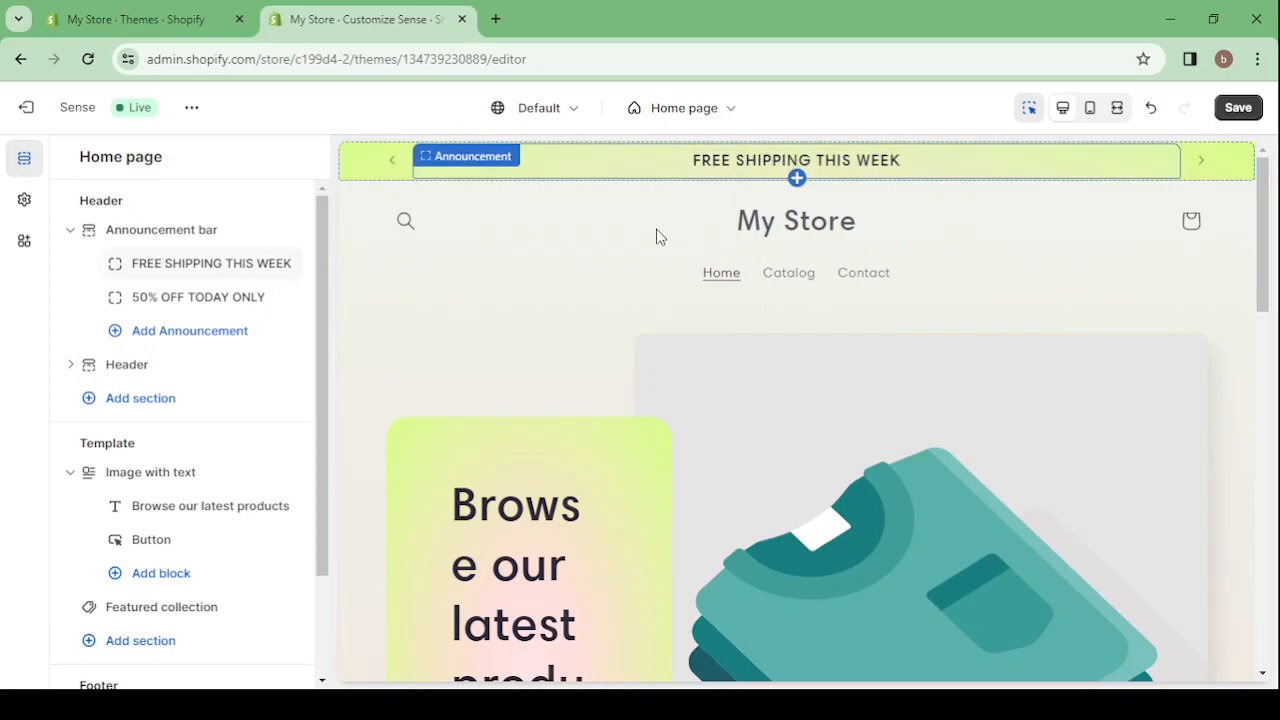
# Step: Open the free image library for the store logo from the theme's logo settings
pyautogui.click(638, 252)
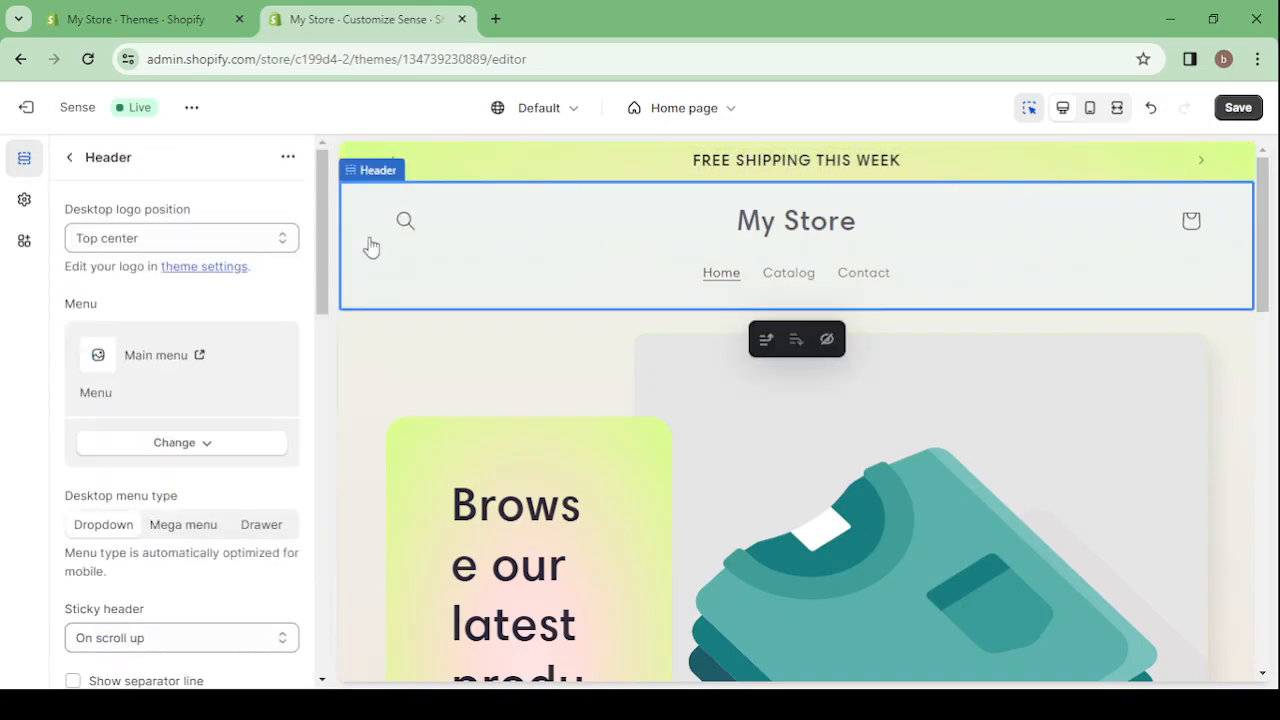
pyautogui.click(24, 203)
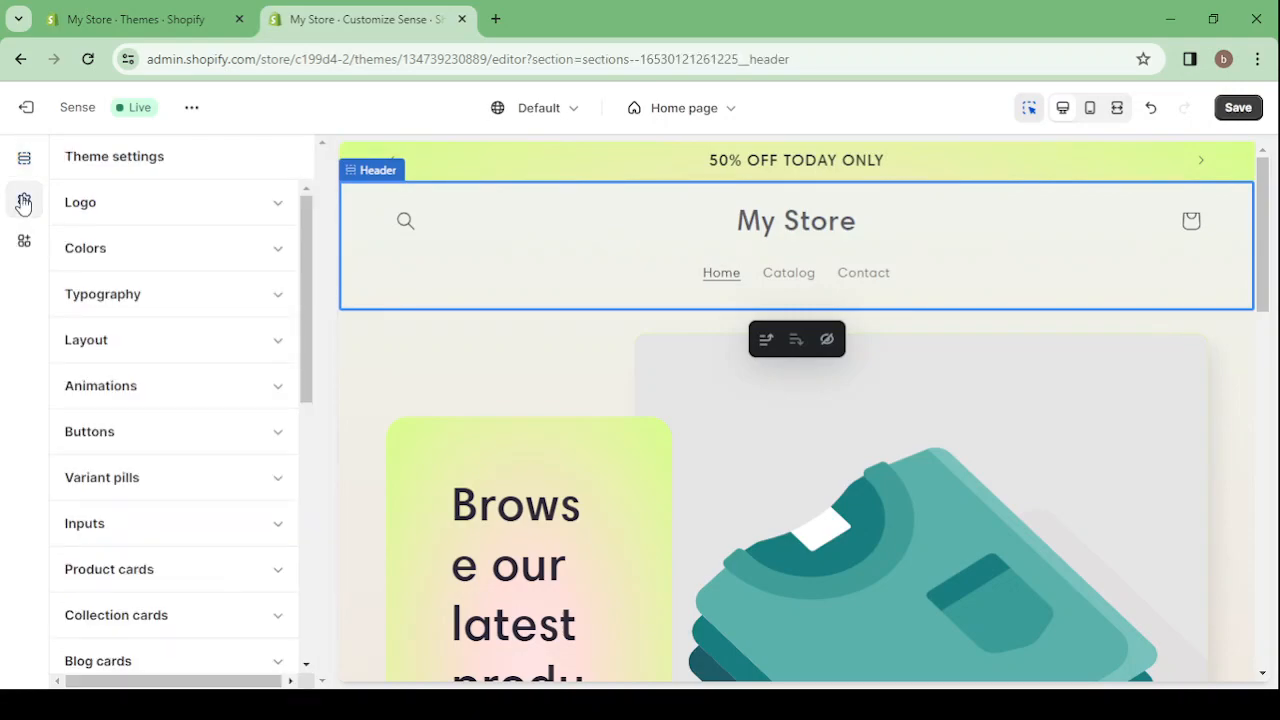
pyautogui.click(249, 204)
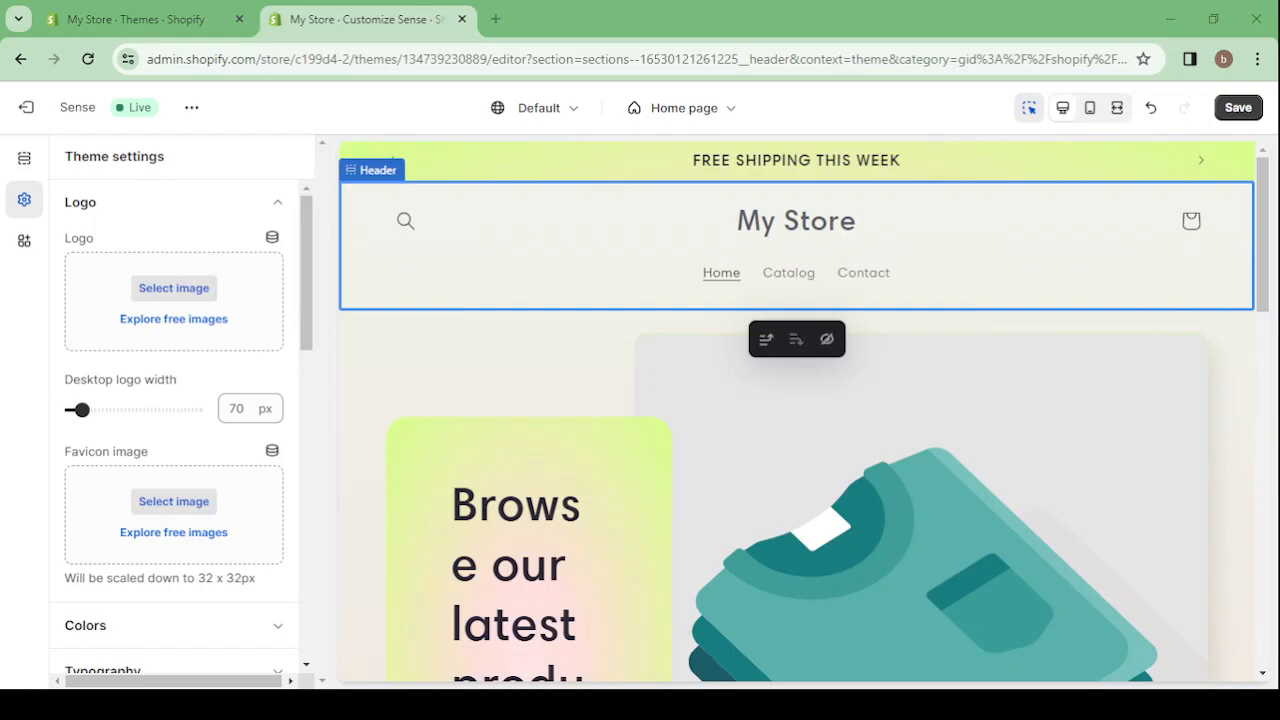
pyautogui.click(185, 320)
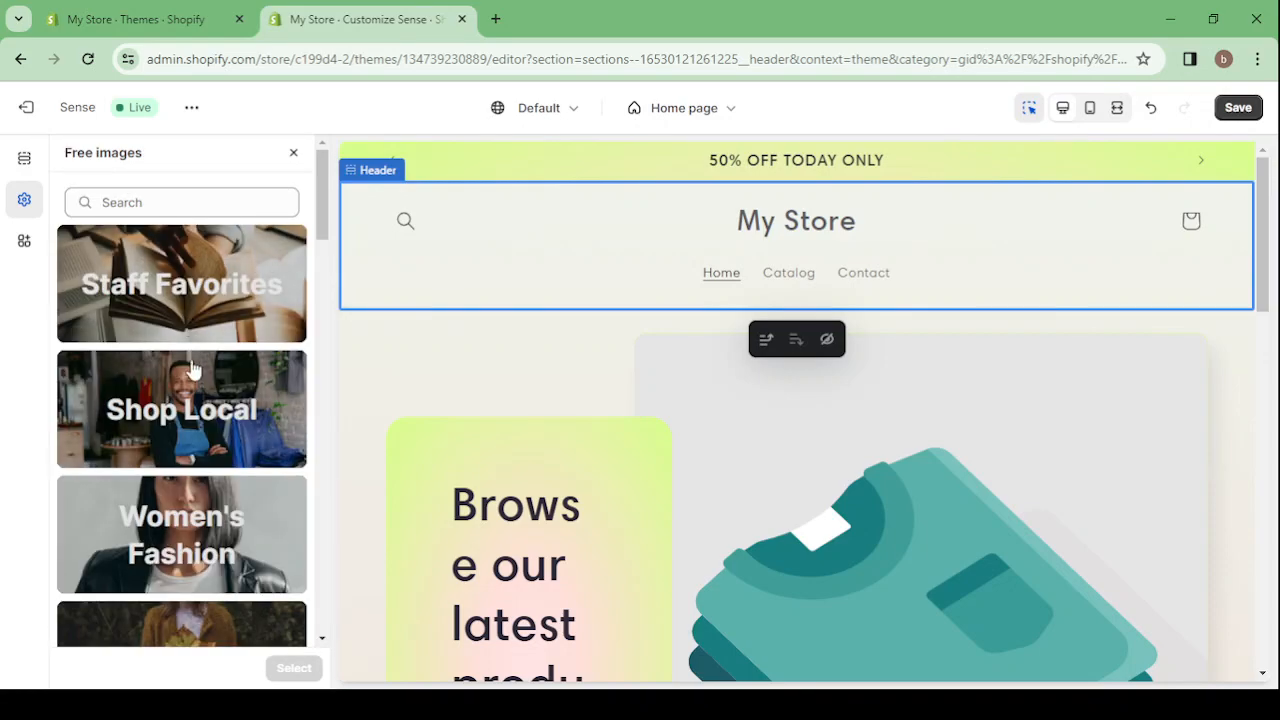
# Step: Set the photo of a man hiking in the mountains, from the free Nature images, as the store logo
pyautogui.scroll(-5, 203, 395)
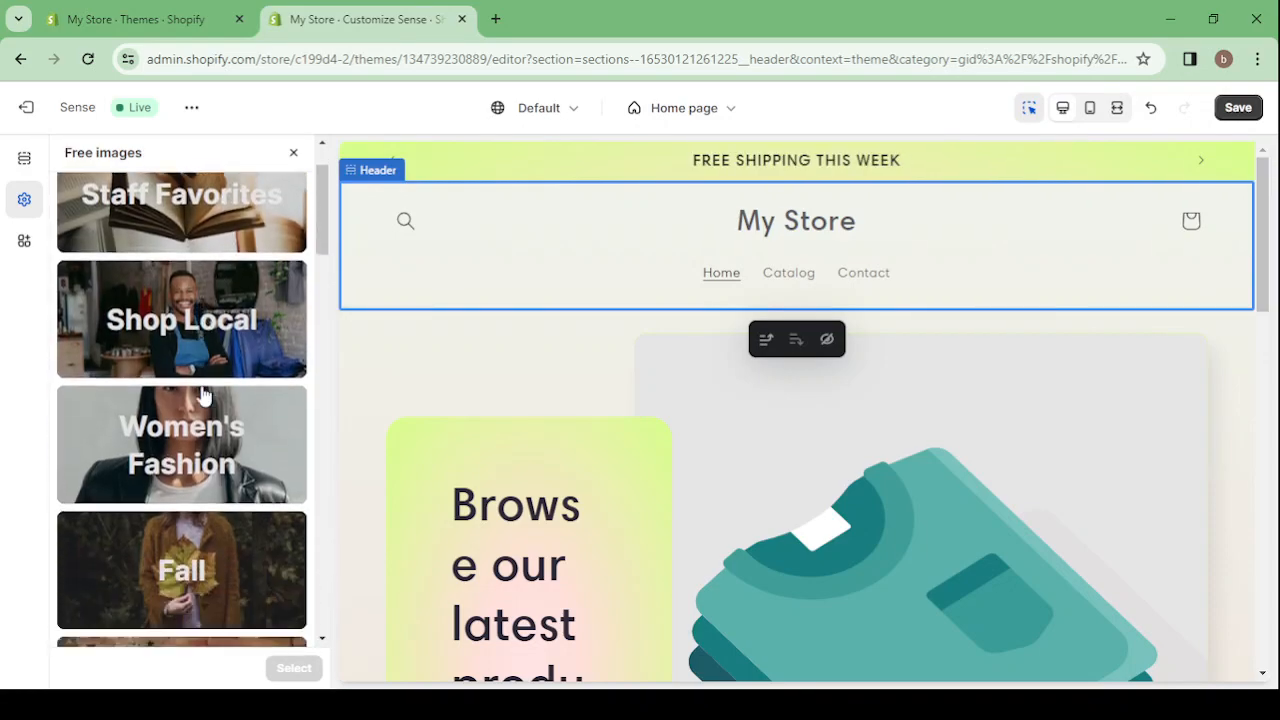
pyautogui.scroll(-5, 203, 395)
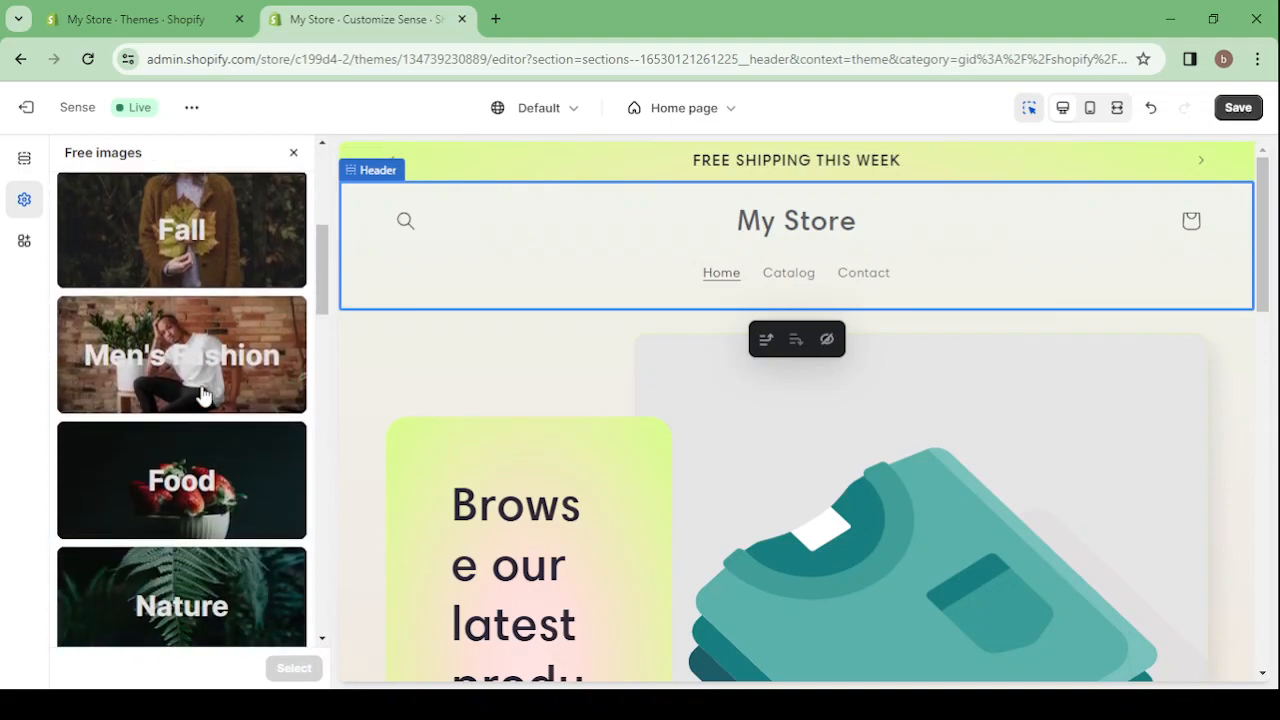
pyautogui.scroll(-5, 203, 395)
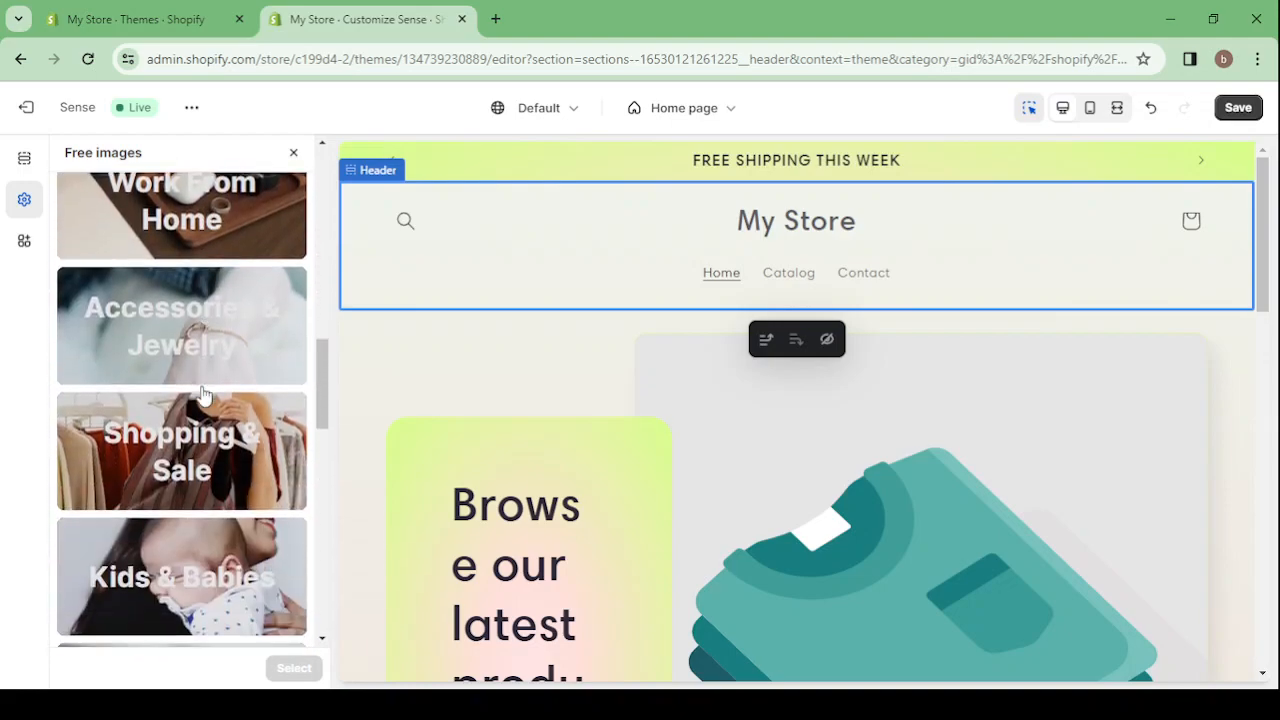
pyautogui.scroll(-4, 203, 395)
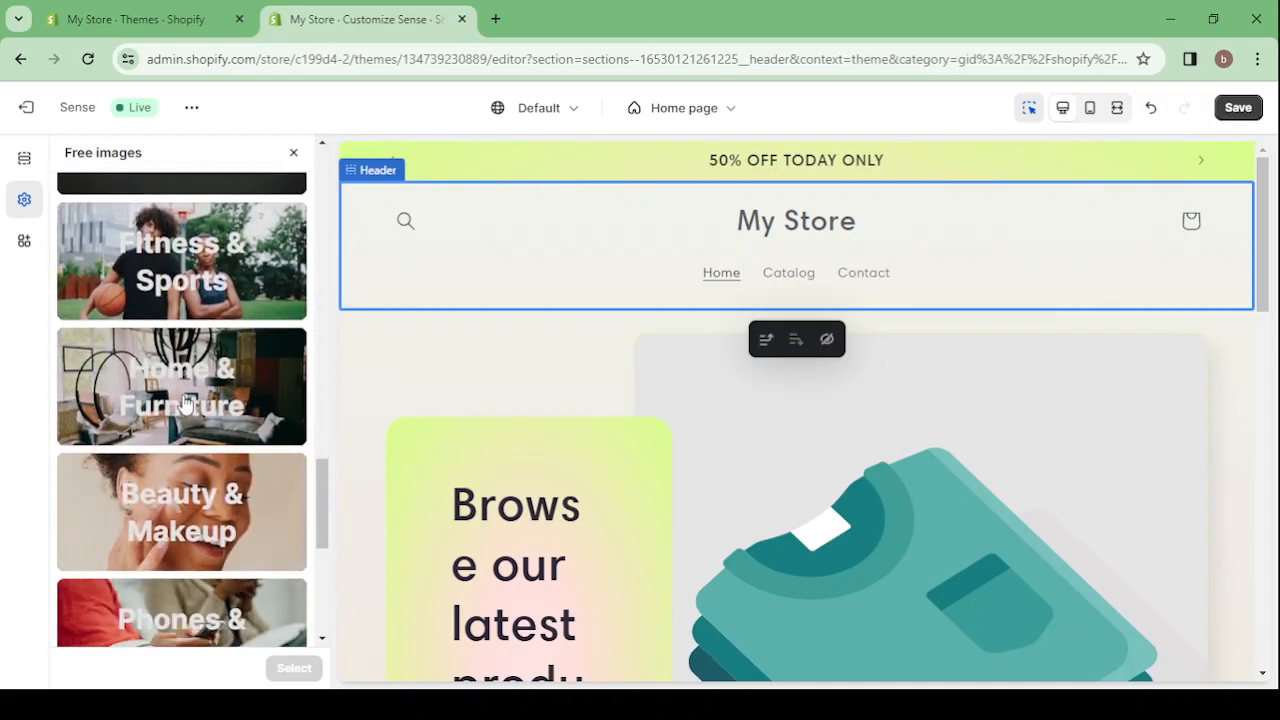
pyautogui.scroll(-4, 190, 400)
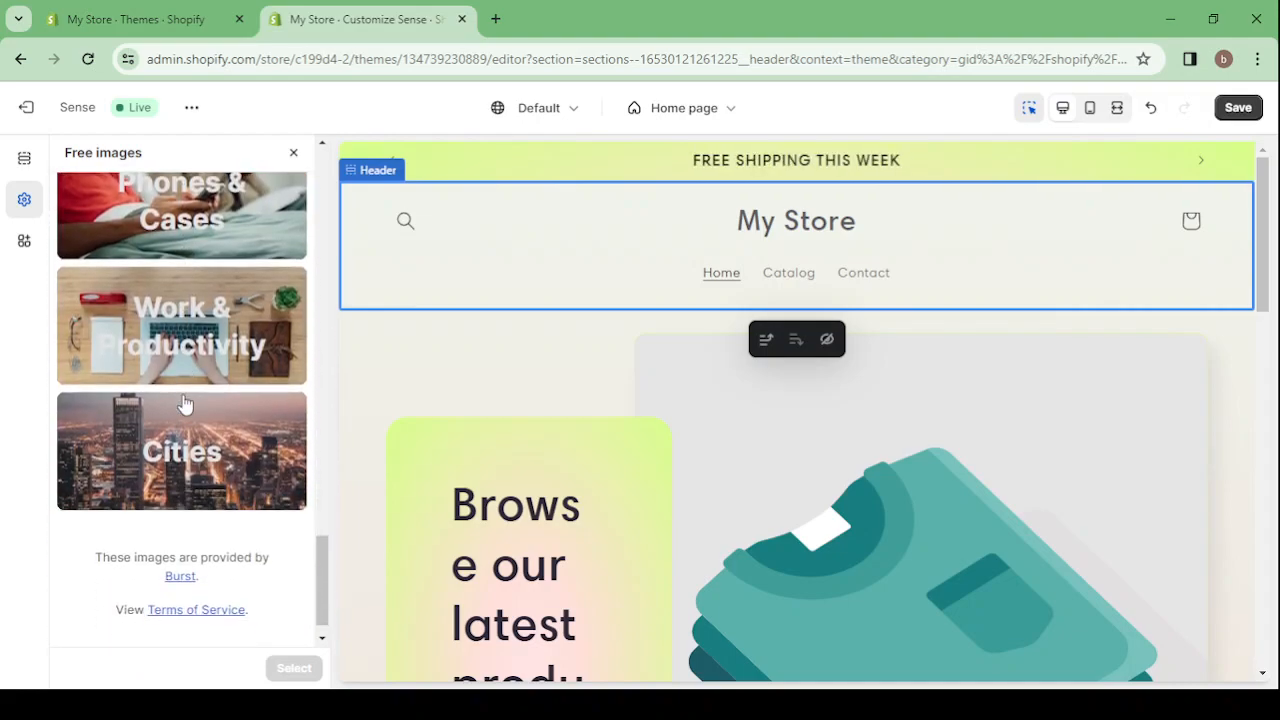
pyautogui.scroll(10, 185, 403)
pyautogui.scroll(6, 185, 403)
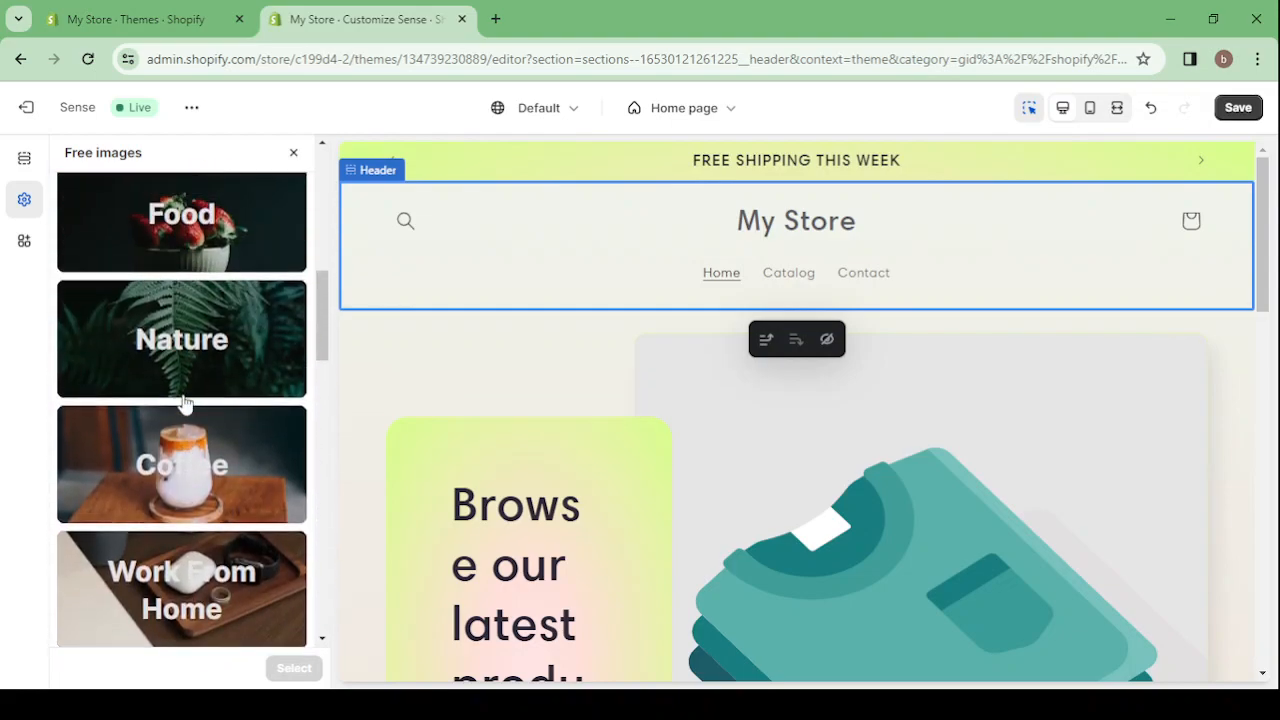
pyautogui.click(208, 323)
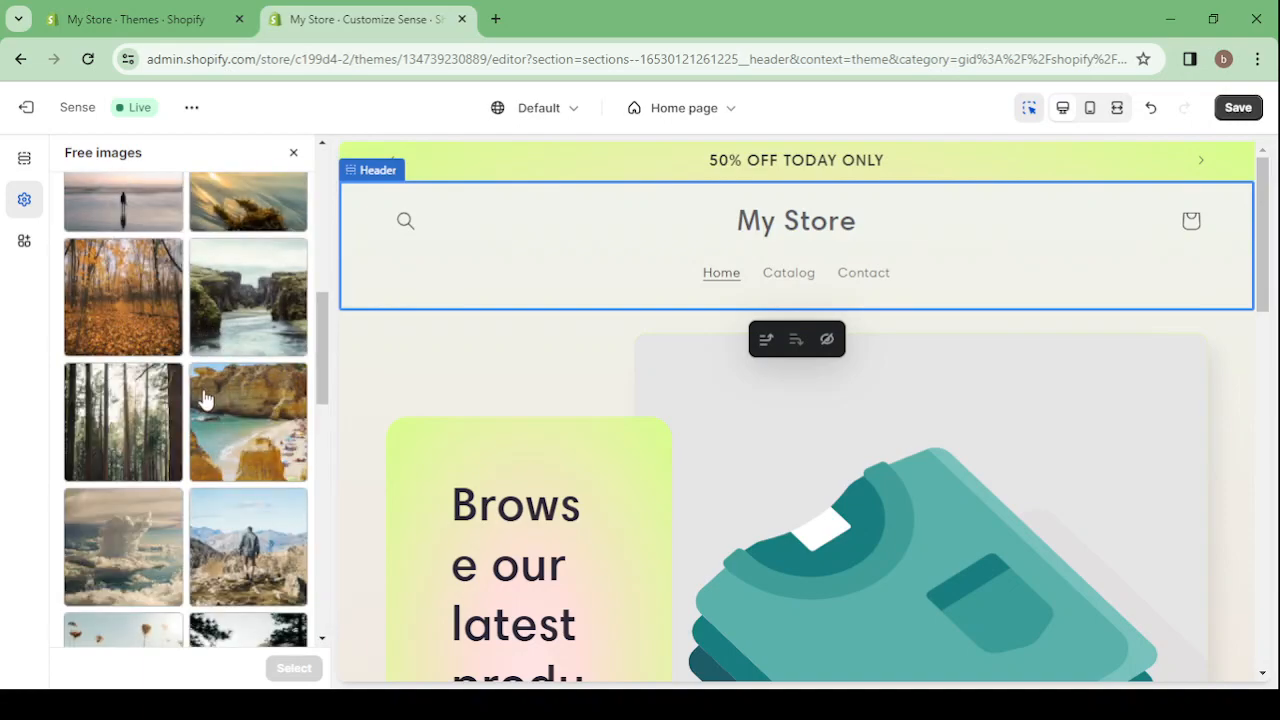
pyautogui.scroll(-2, 206, 400)
pyautogui.click(251, 387)
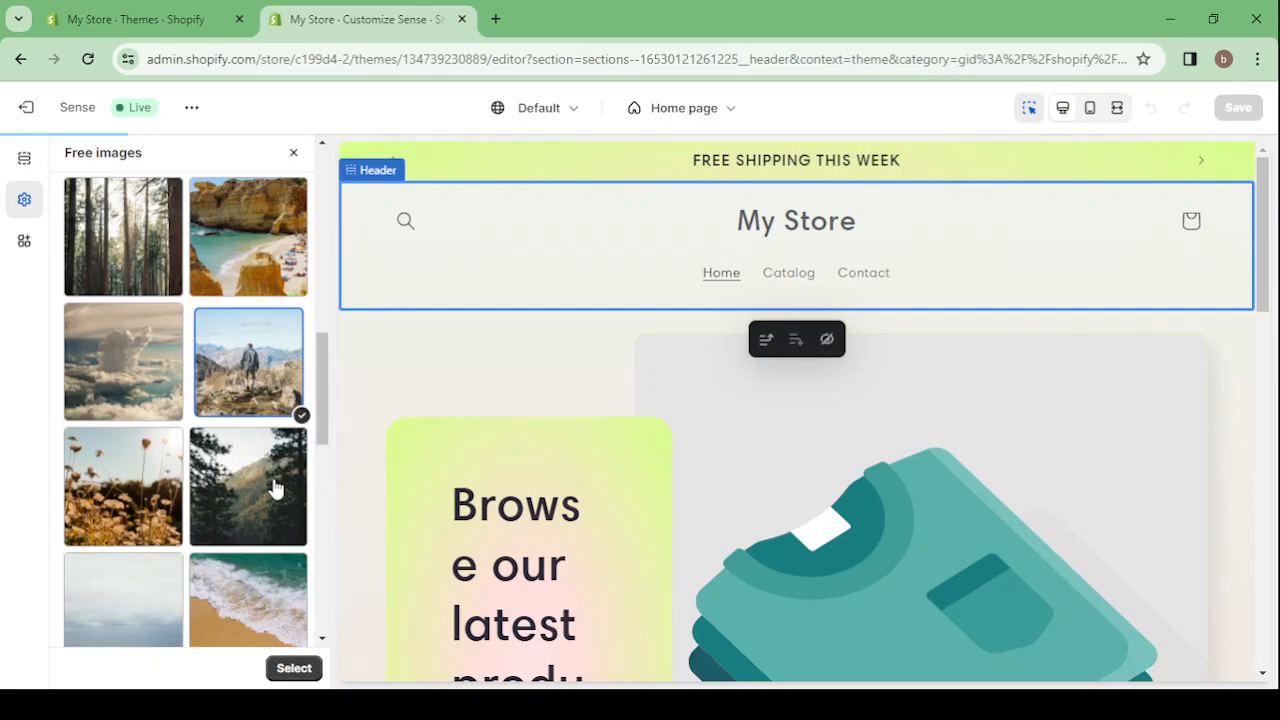
pyautogui.scroll(-1, 271, 491)
pyautogui.click(294, 669)
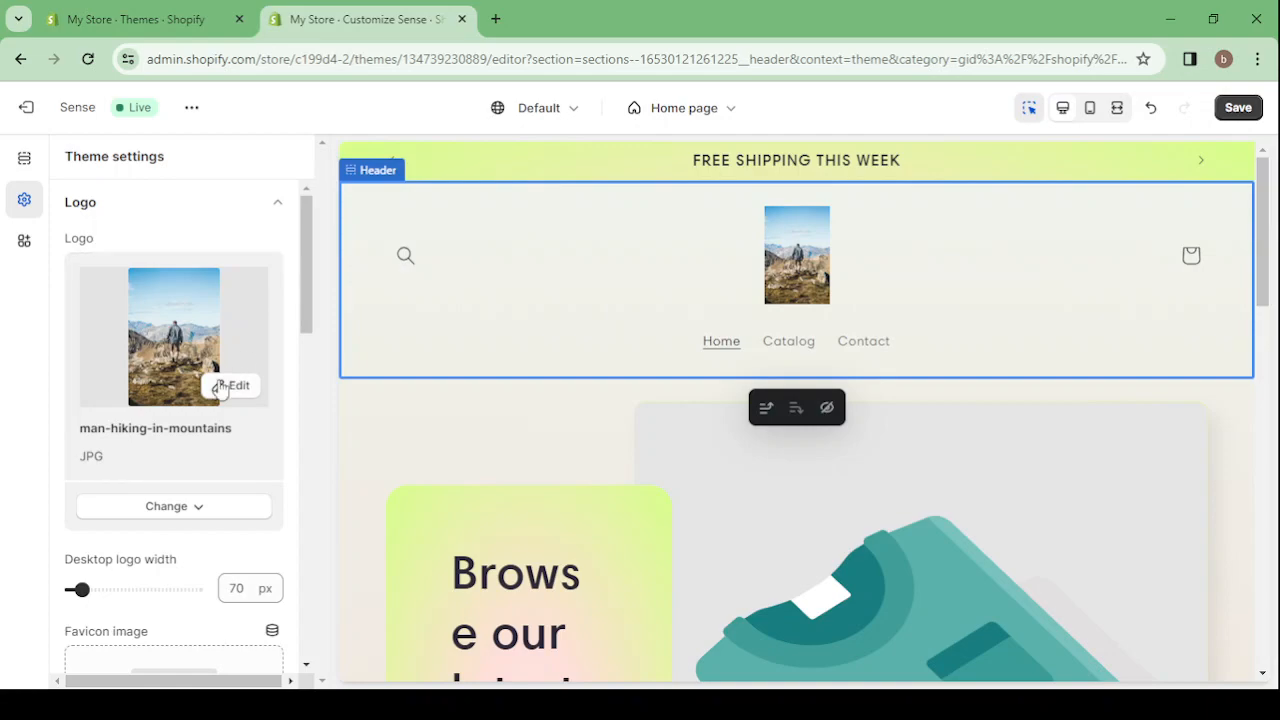
# Step: Open the header section's settings and set the desktop logo position to Middle left
pyautogui.scroll(-2, 222, 390)
pyautogui.scroll(-1, 205, 432)
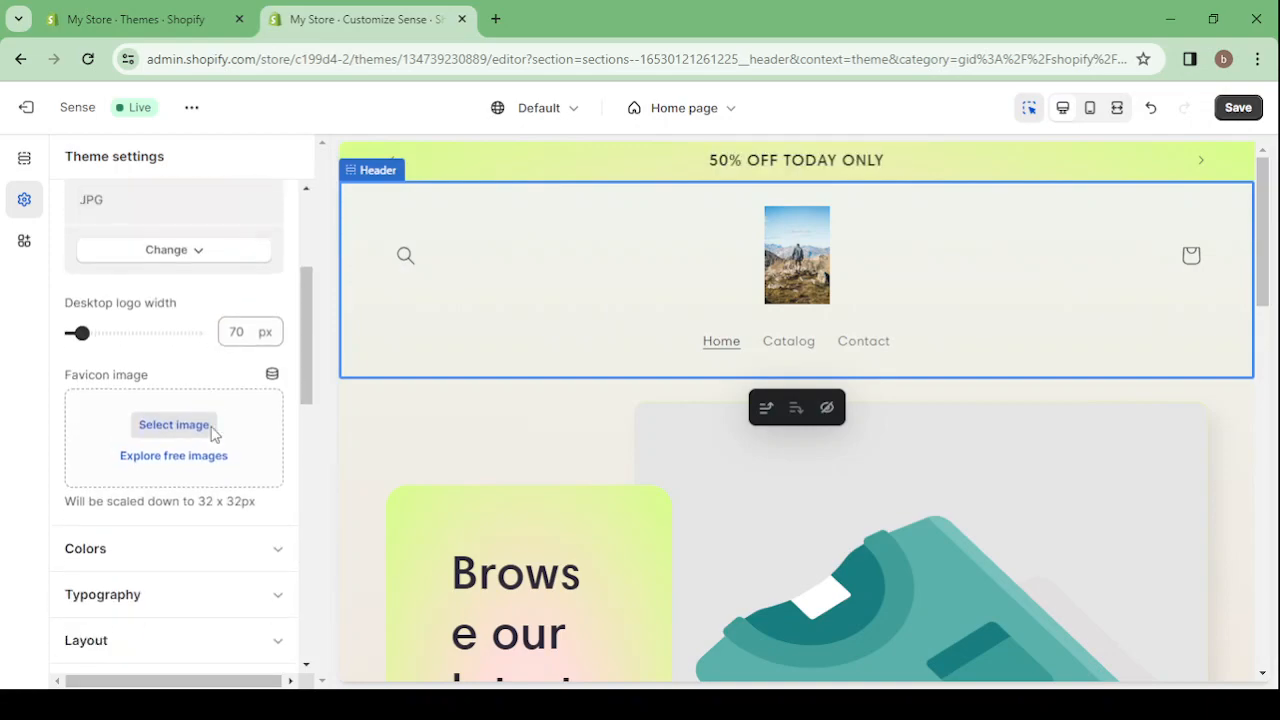
pyautogui.scroll(-2, 210, 434)
pyautogui.scroll(4, 221, 363)
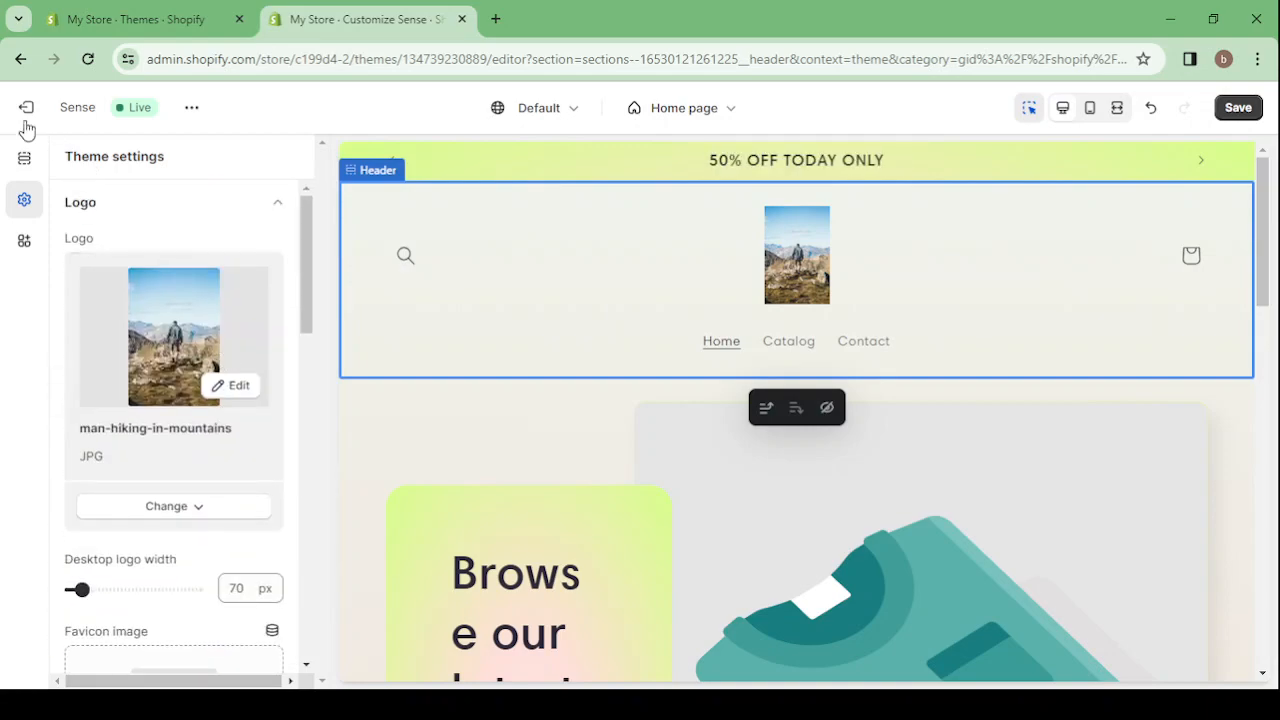
pyautogui.click(610, 302)
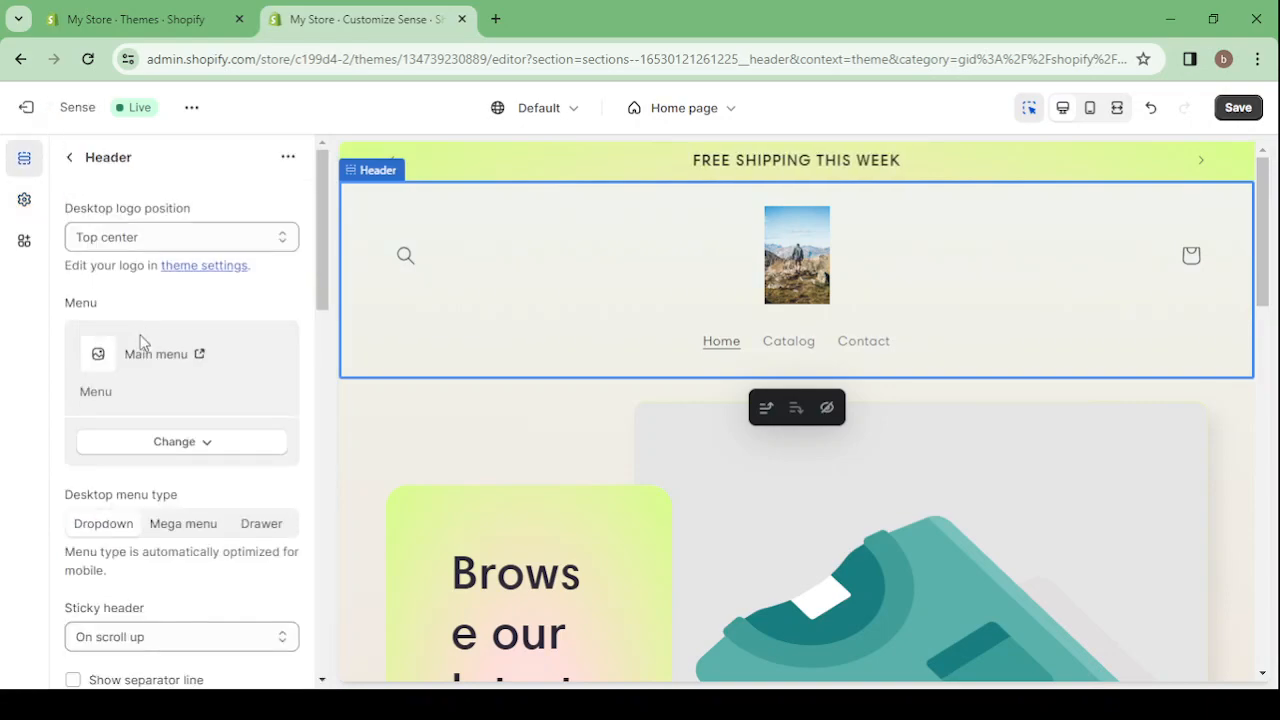
pyautogui.scroll(-3, 143, 337)
pyautogui.scroll(2, 190, 357)
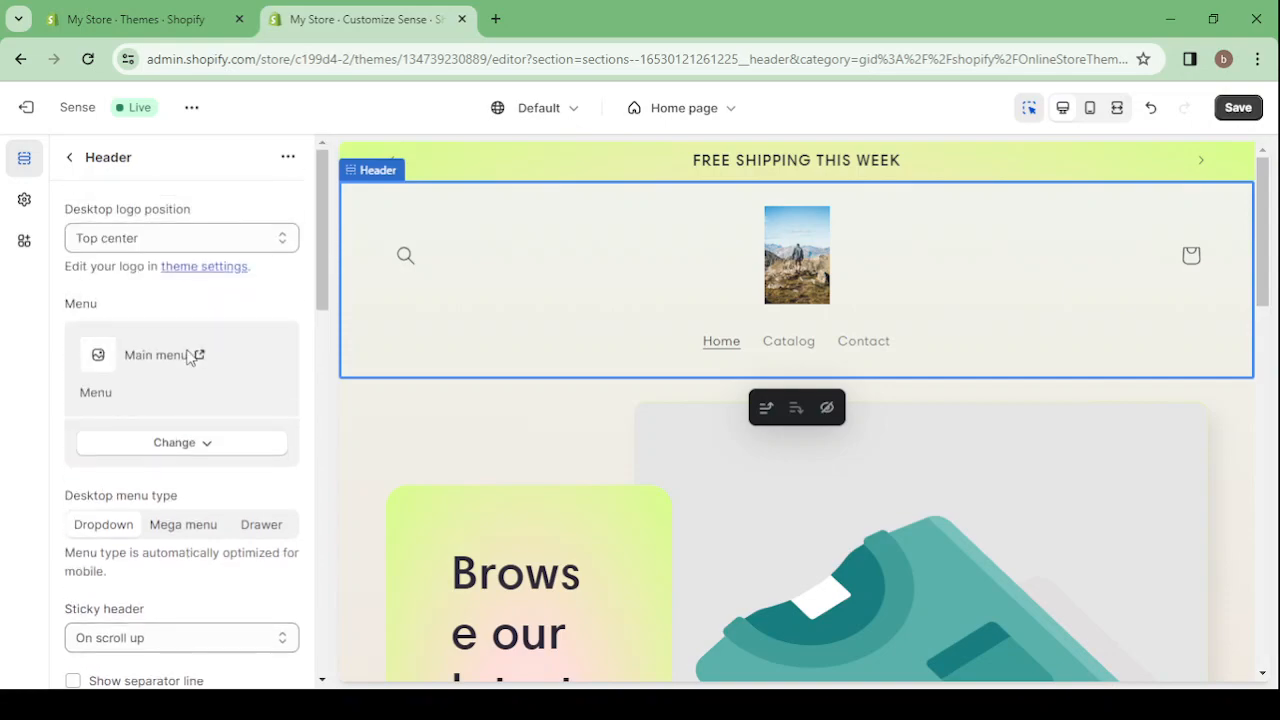
pyautogui.click(219, 237)
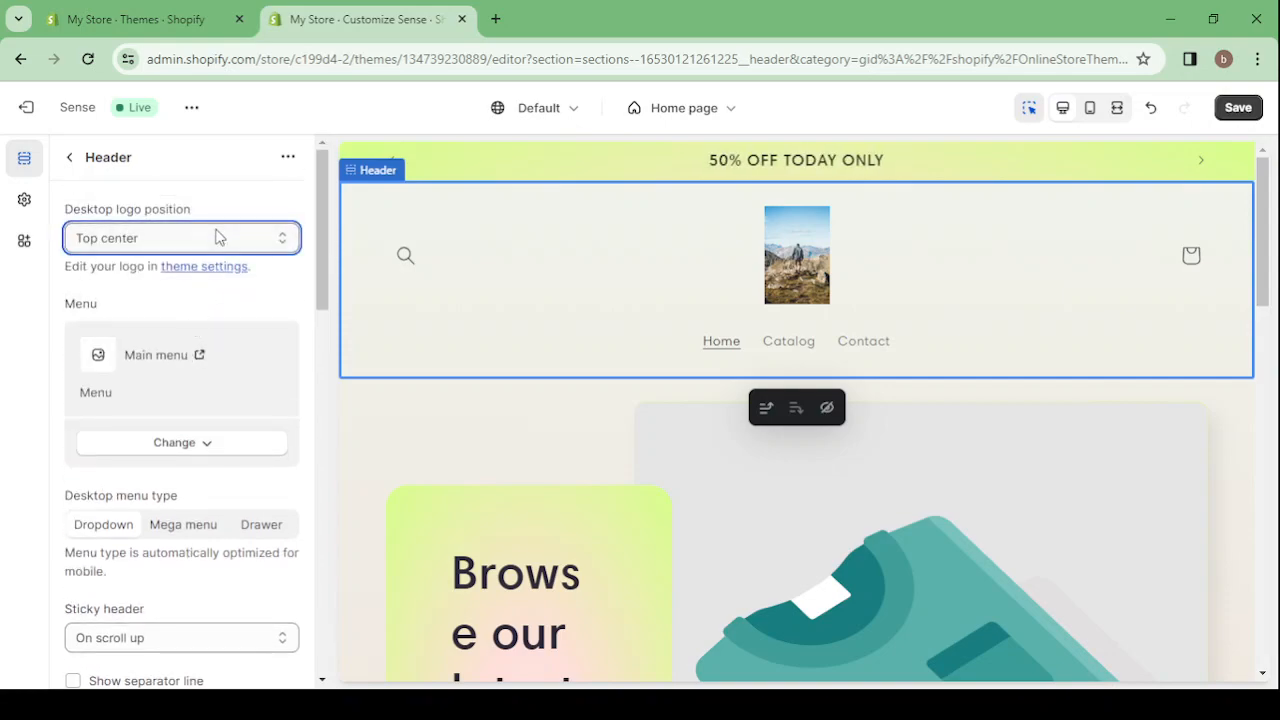
pyautogui.click(168, 301)
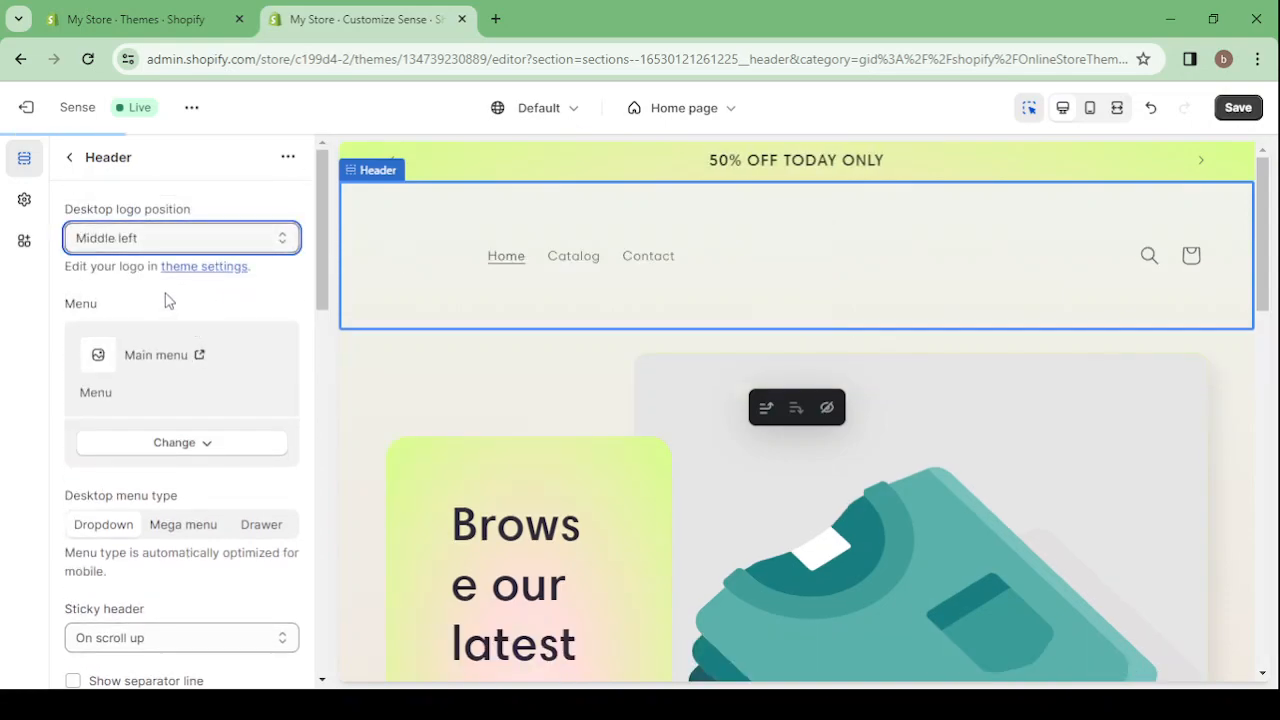